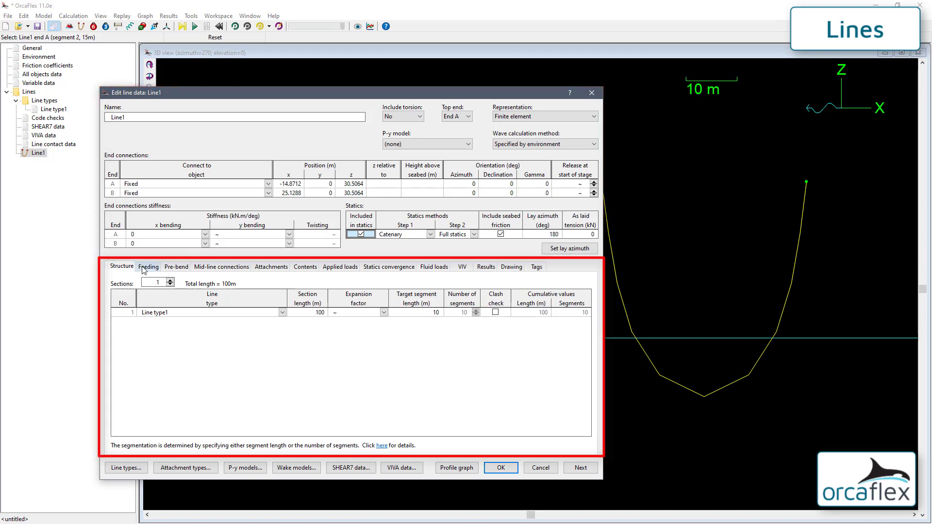
click(145, 267)
click(176, 267)
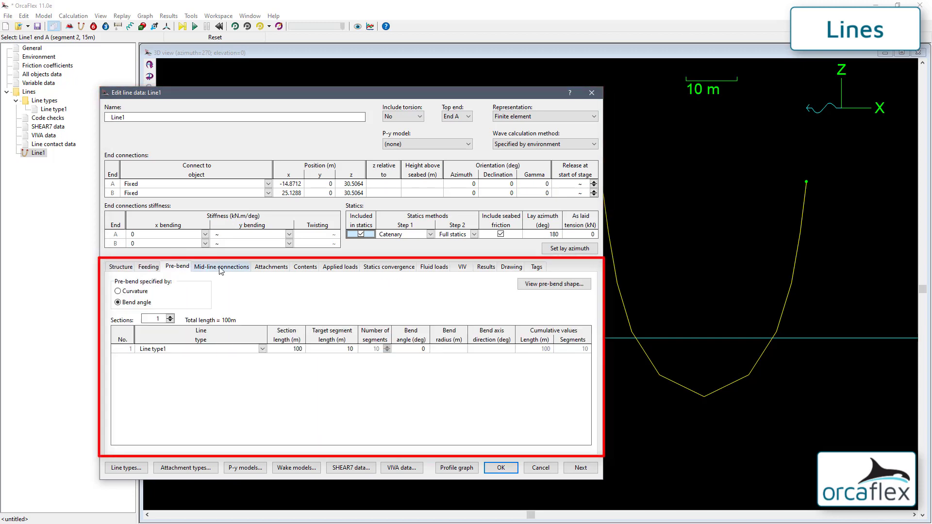
click(221, 267)
click(271, 267)
click(305, 267)
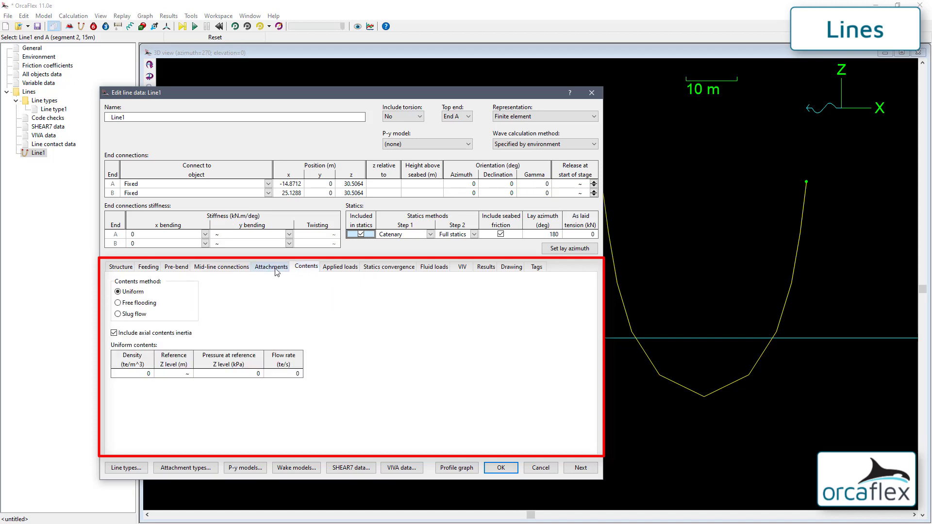
click(129, 268)
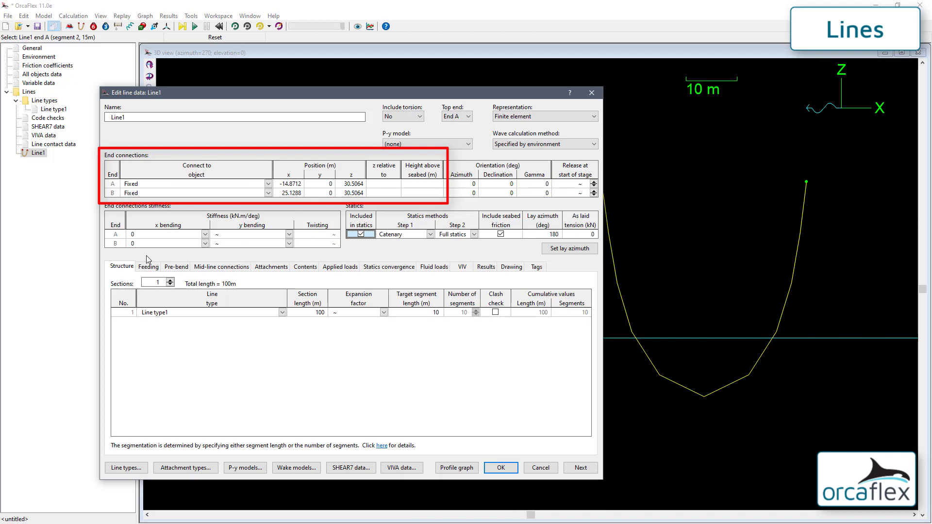
click(268, 184)
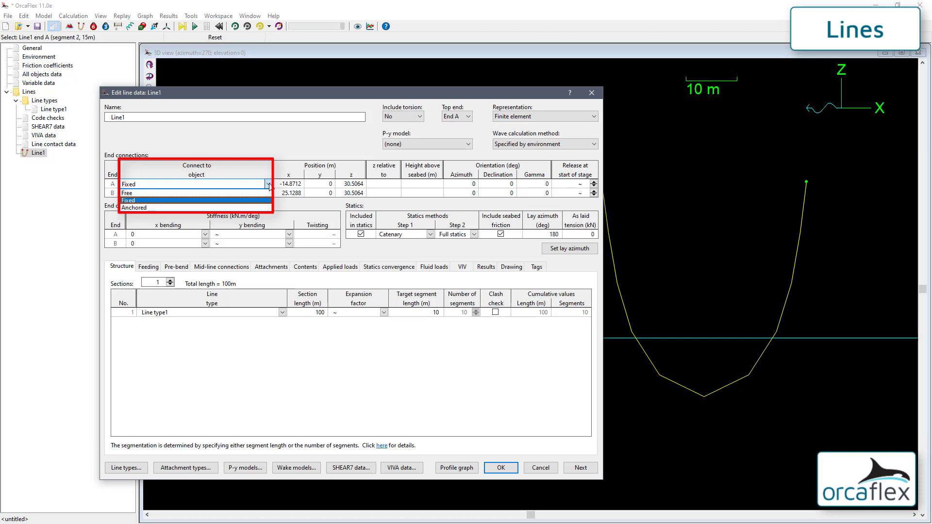
click(269, 185)
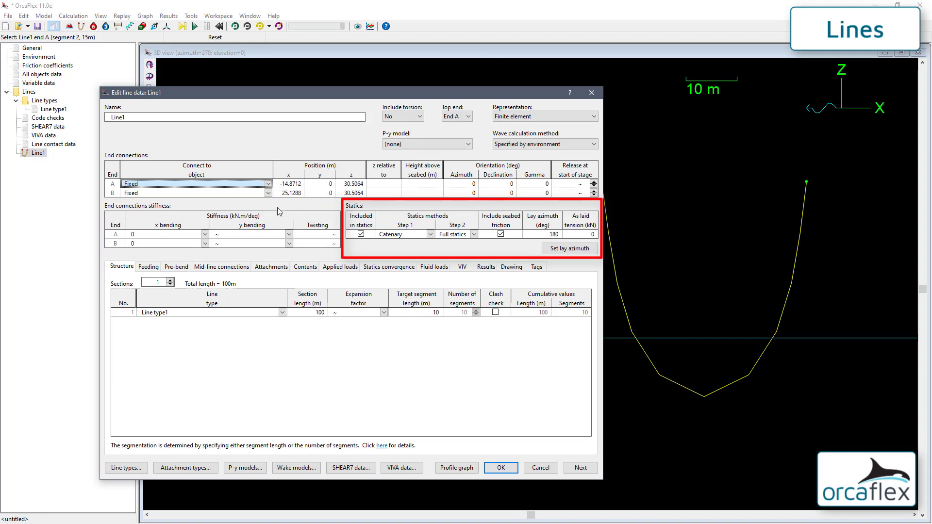
Toggle Line1's Included in statics checkbox off and back on, leaving it included
click(361, 235)
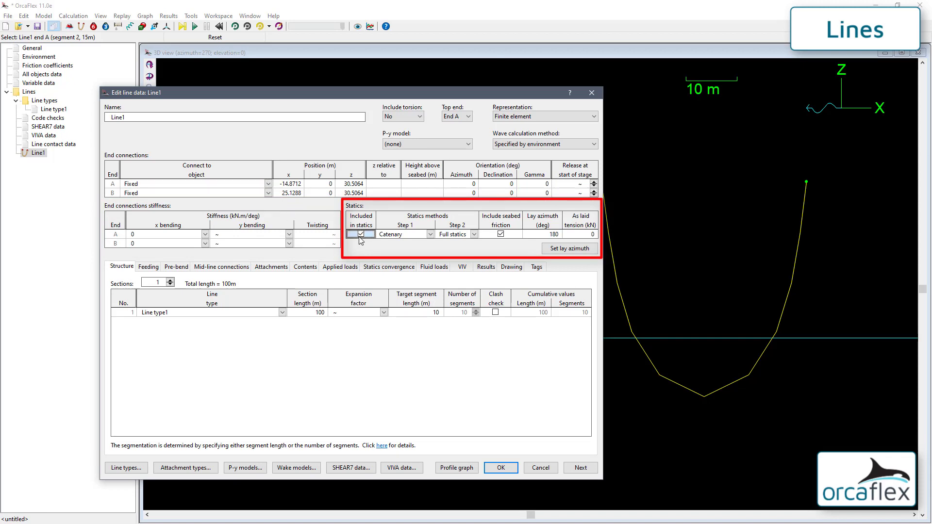
click(361, 235)
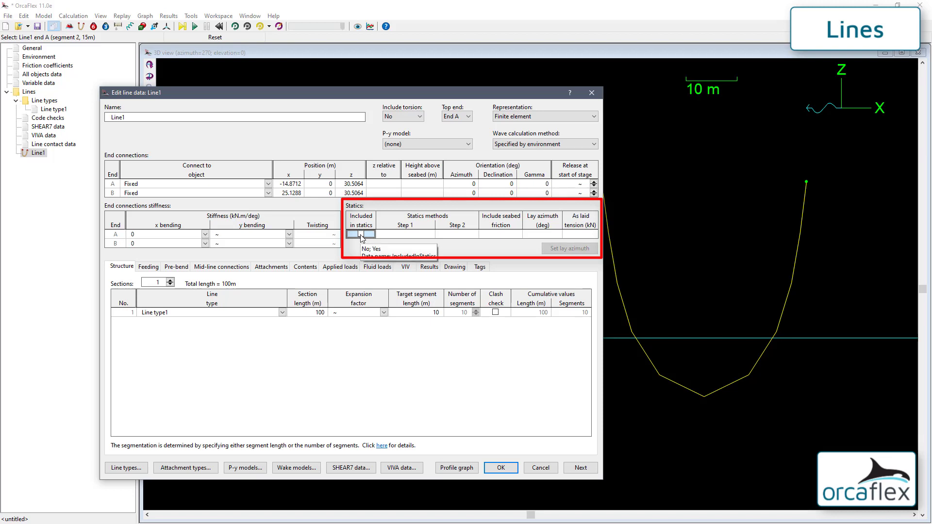
click(361, 235)
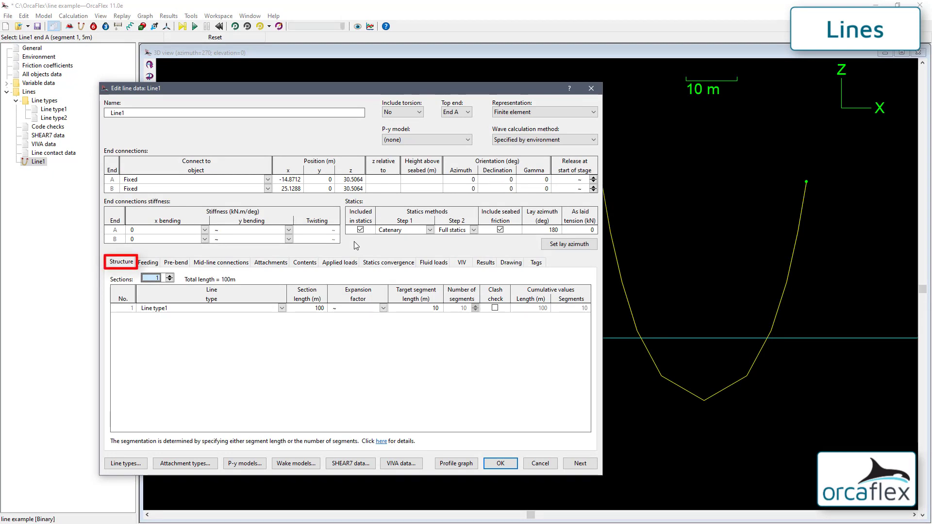
Give Line1 three sections, with the first and third 45 m long
click(170, 276)
click(169, 276)
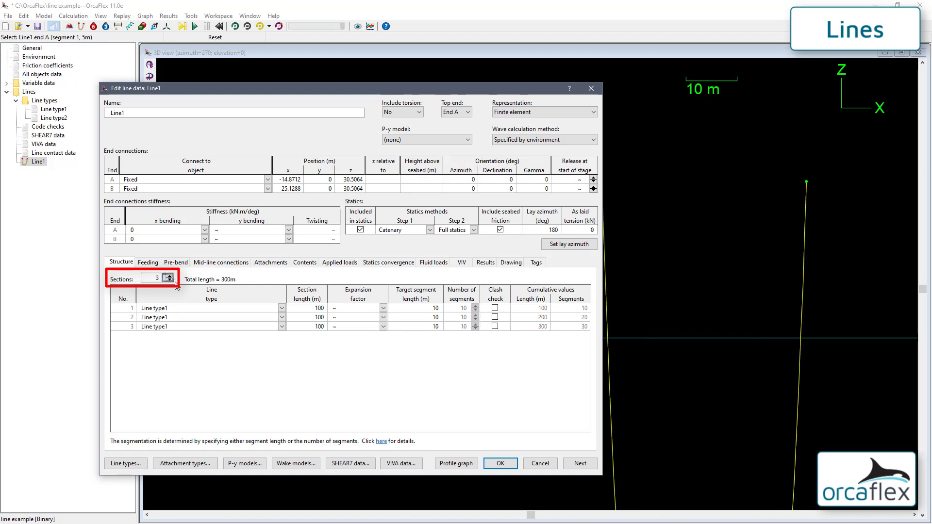
click(319, 310)
text(45)
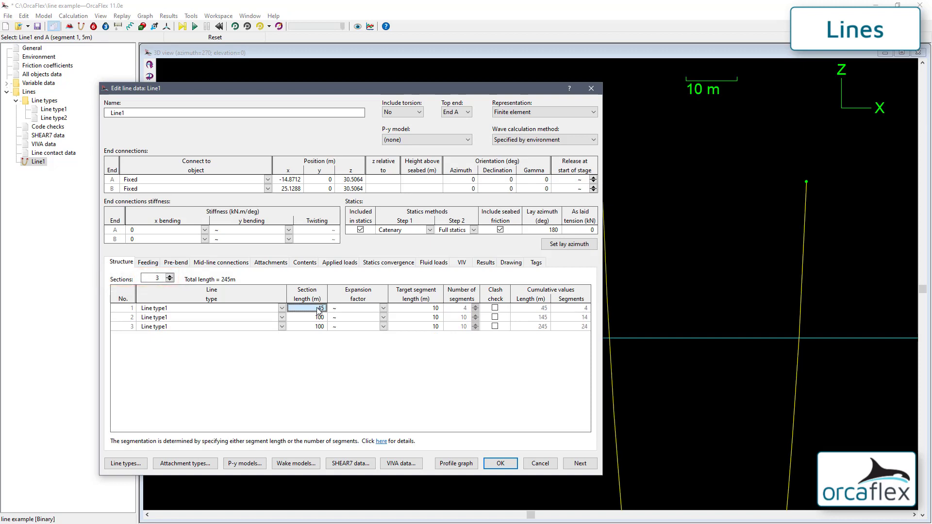
key(Return)
key(Down)
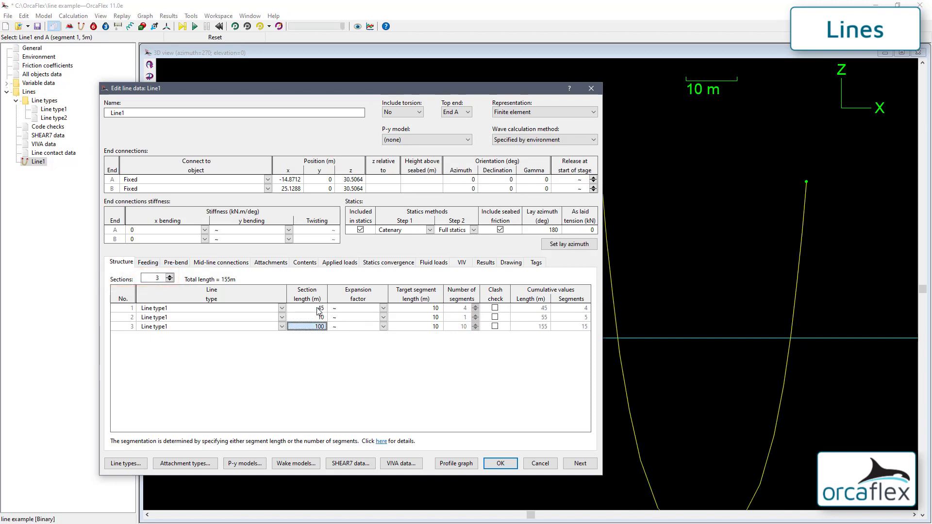
text(45)
key(Return)
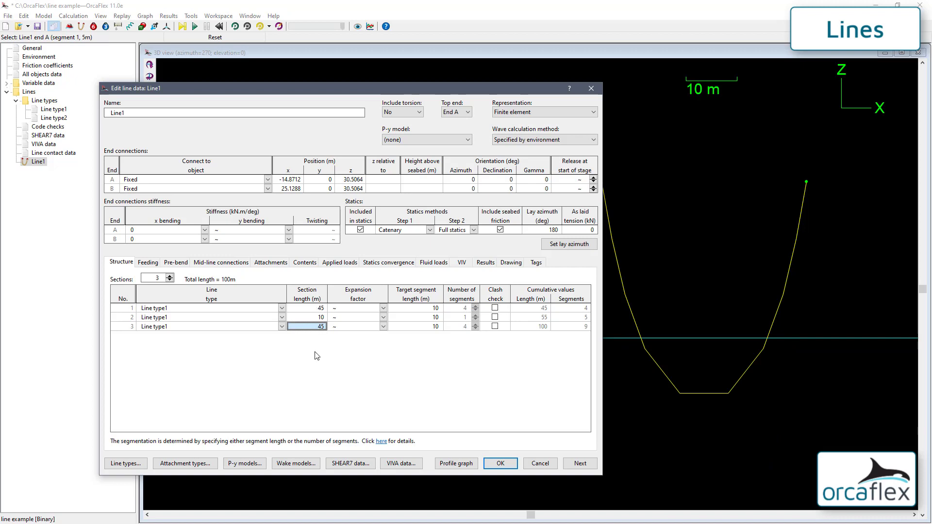
Assign Line type2 to section 2 and set target segment lengths to 2, 1 and 2 m
click(281, 317)
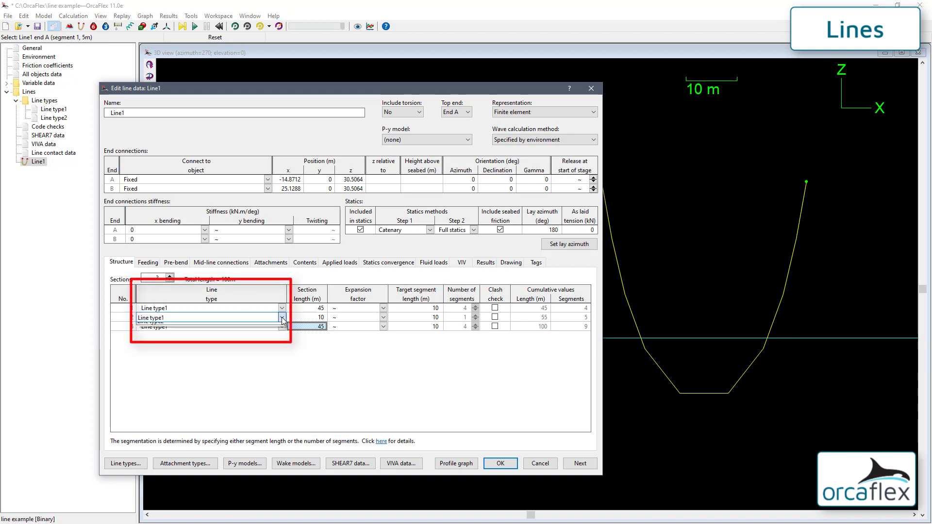
click(266, 334)
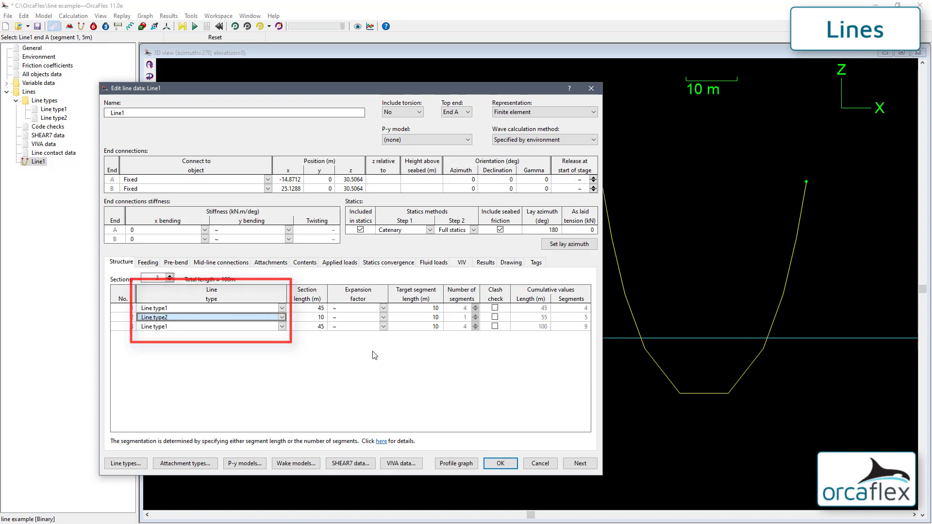
click(437, 311)
text(2)
key(Return)
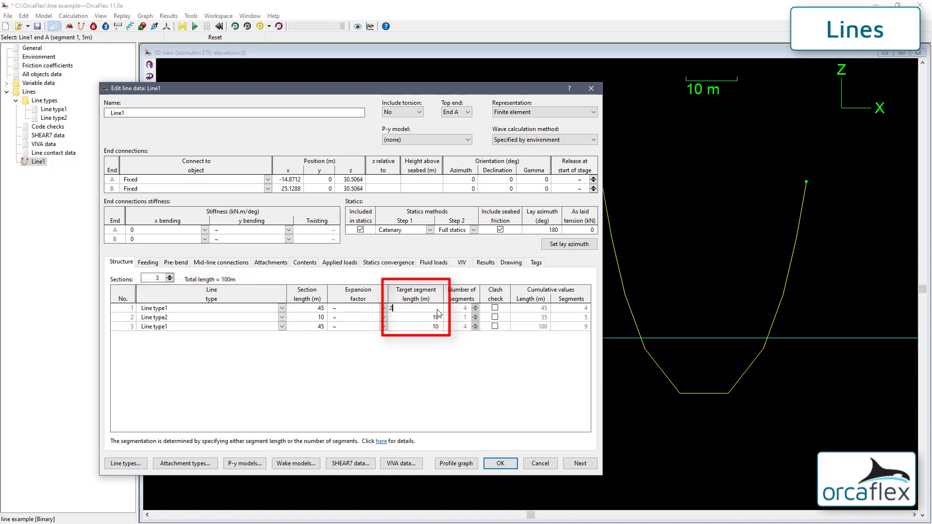
text(1)
key(Return)
text(2)
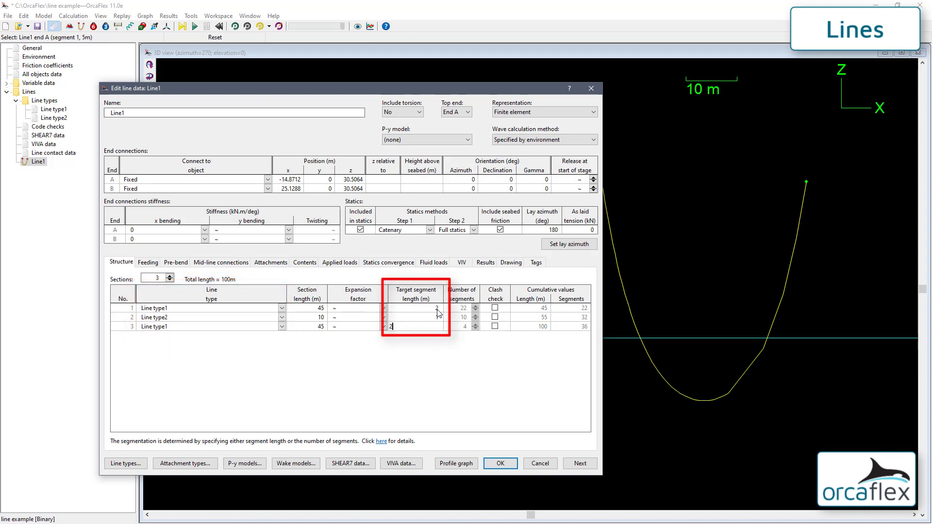
key(Return)
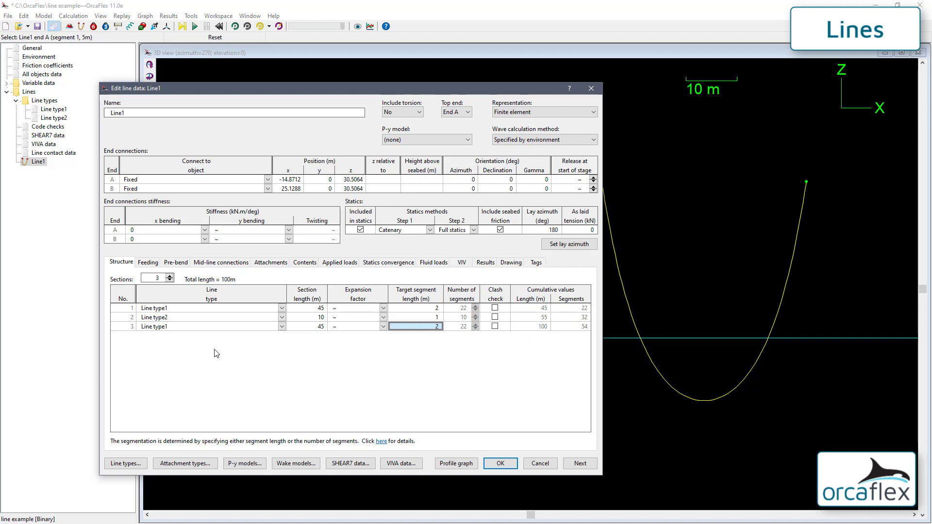
On the Feeding tab, choose Payout rate1 for End A and plot its payout profile
click(149, 262)
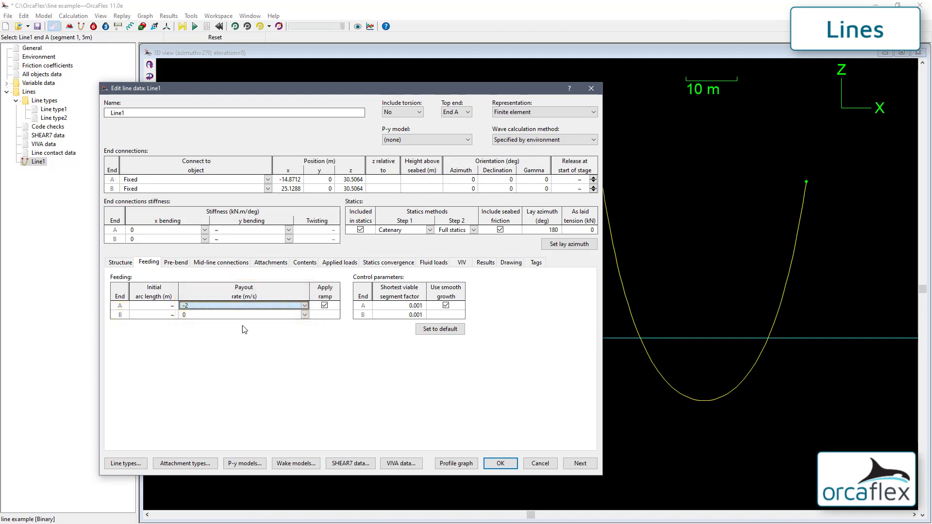
click(304, 304)
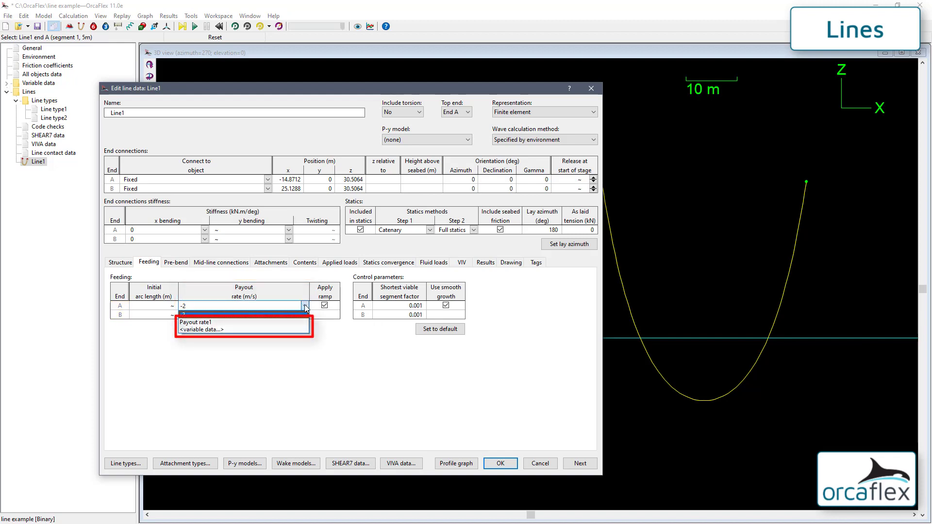
click(262, 330)
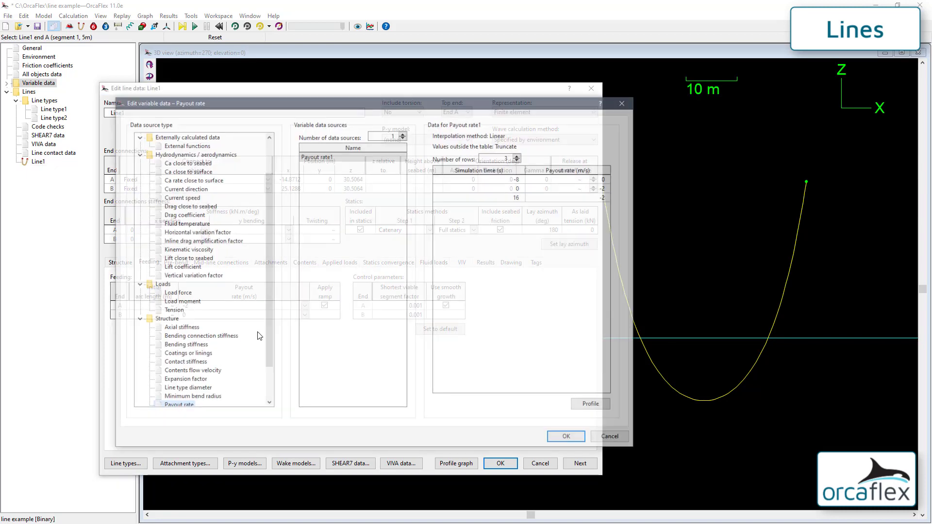
click(587, 411)
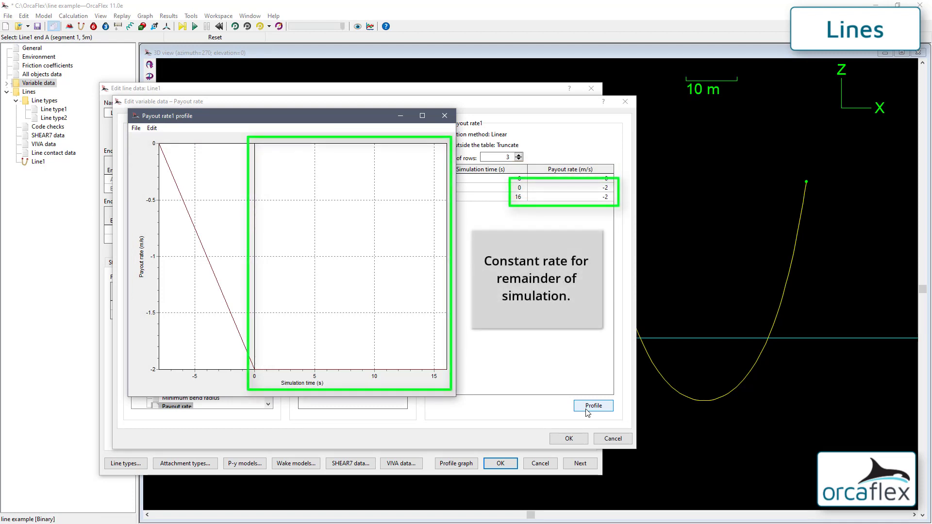
Apply Payout rate1, accept the line data and run the dynamic simulation
click(568, 439)
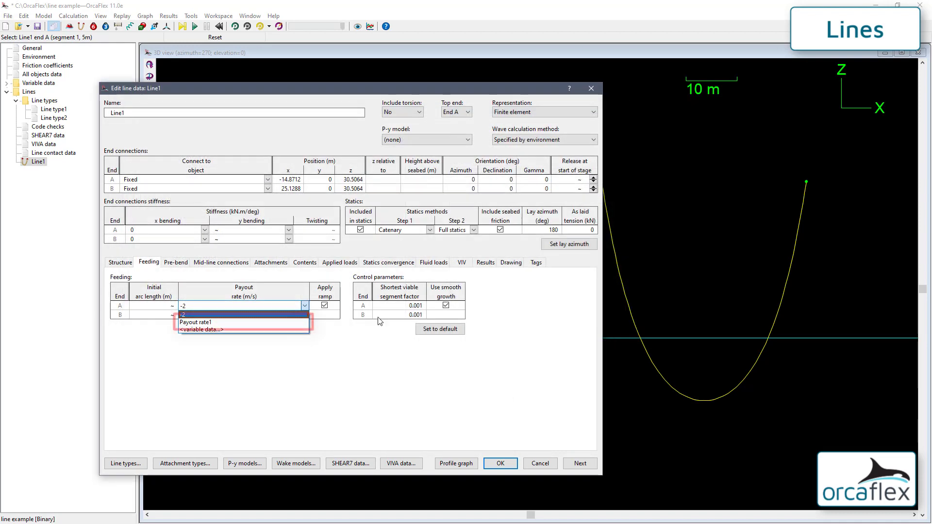
click(494, 461)
click(194, 27)
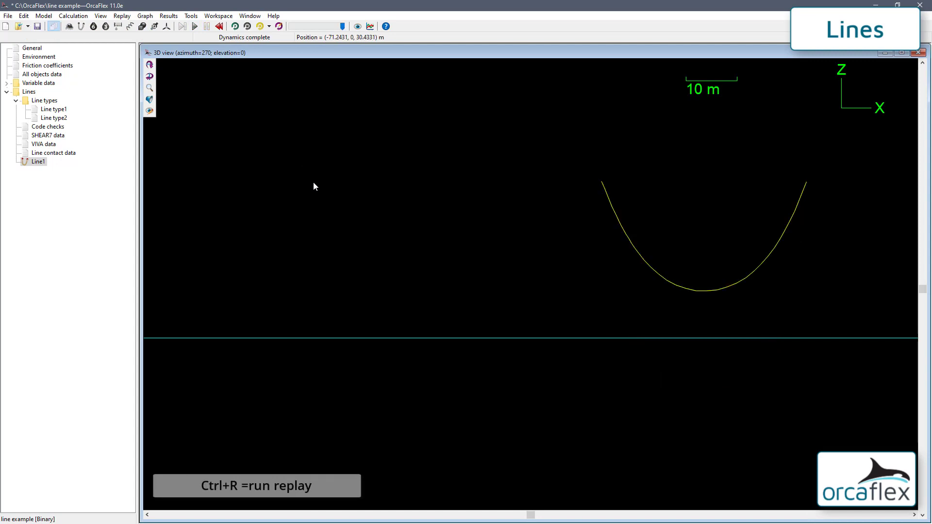
Replay the completed dynamic simulation with Ctrl+R
key(ctrl+r)
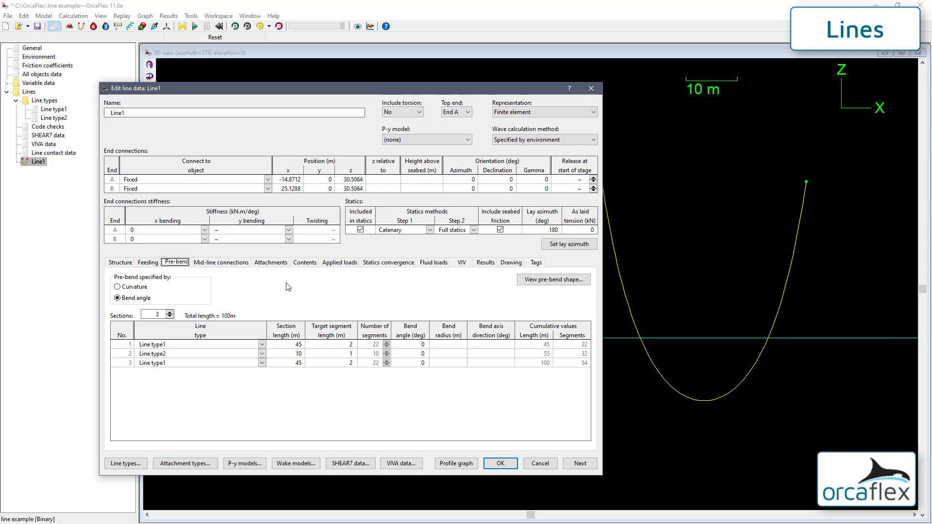
Give section 2 a 90° pre-bend angle with a 90° bend axis direction
click(556, 281)
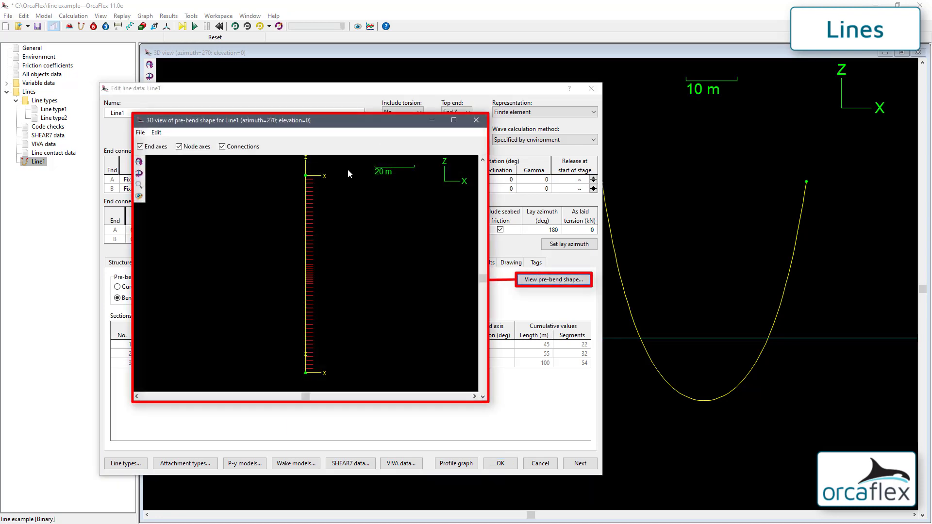
drag(320, 123, 670, 132)
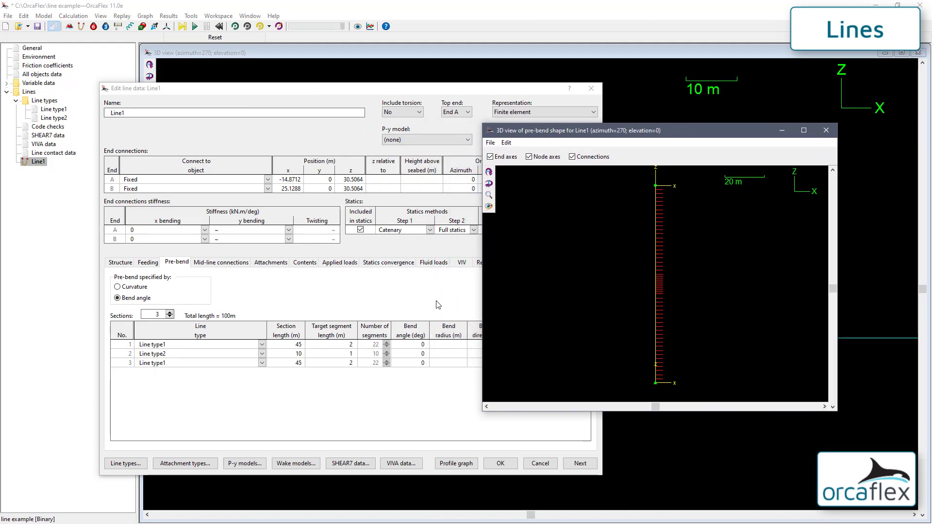
click(417, 354)
text(90)
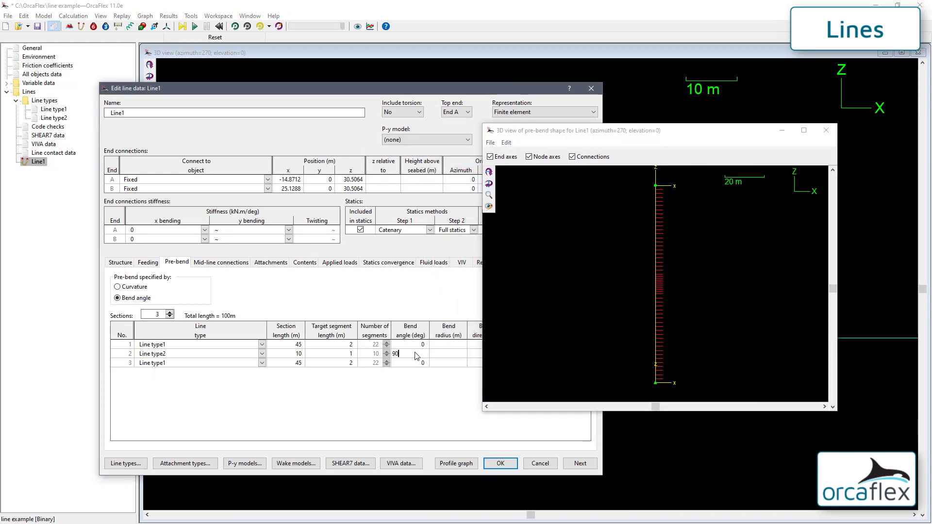
click(473, 357)
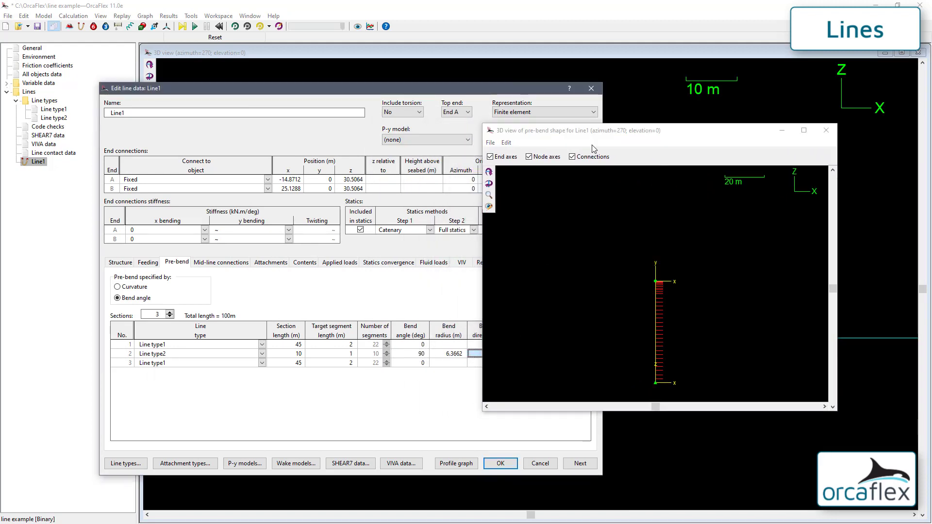
click(586, 136)
drag(586, 136, 623, 129)
click(480, 355)
text(90)
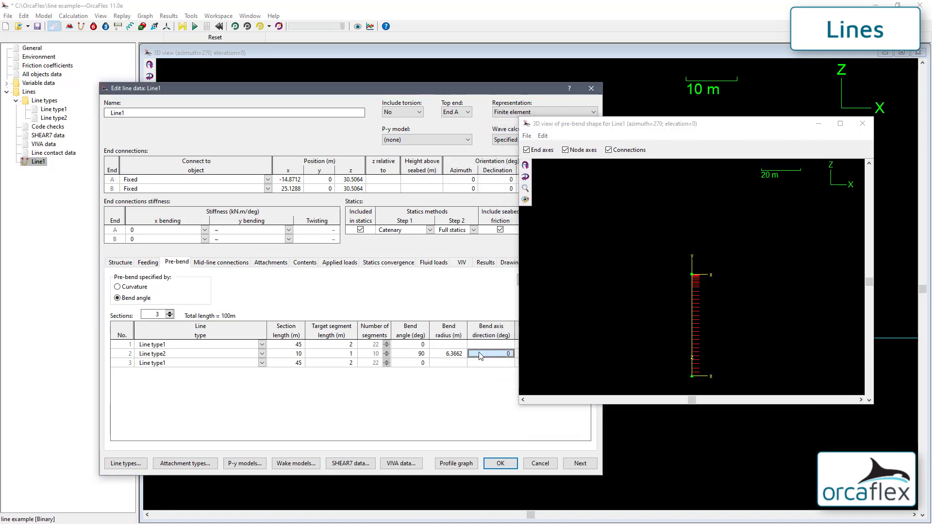
key(Return)
Orbit, zoom and pan the pre-bend preview to inspect the bent middle section
click(624, 217)
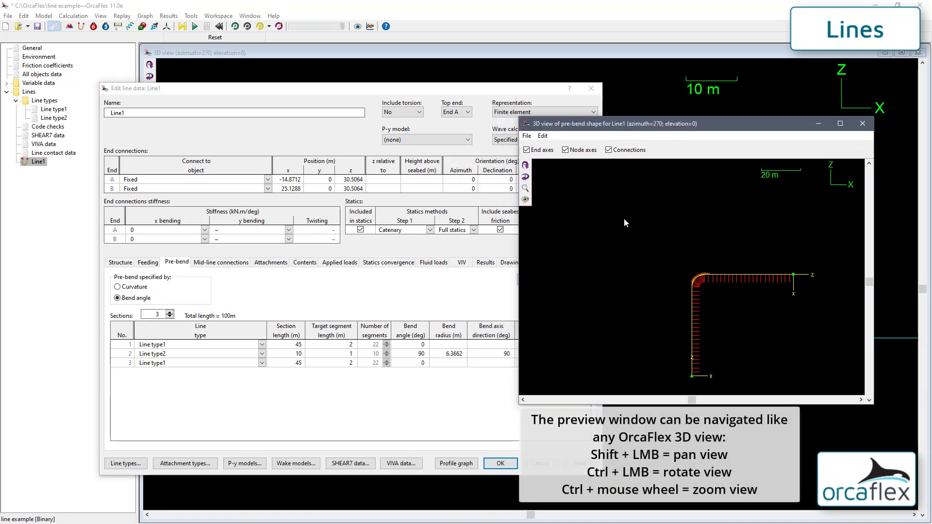
ctrl+drag(623, 218, 708, 315)
ctrl+scroll(615, 247, up, 4)
shift+drag(653, 278, 581, 233)
ctrl+scroll(581, 233, down, 1)
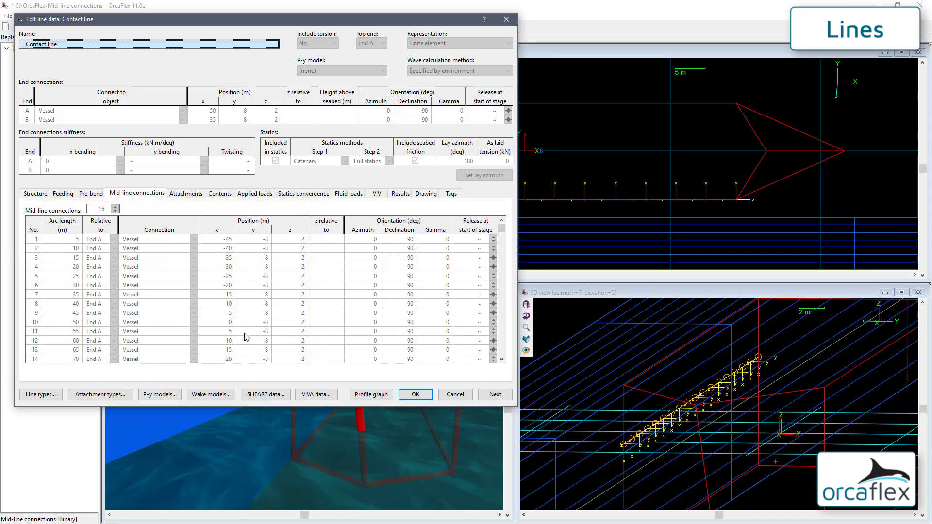
Close the Contact line data and start the simulation replay
click(414, 395)
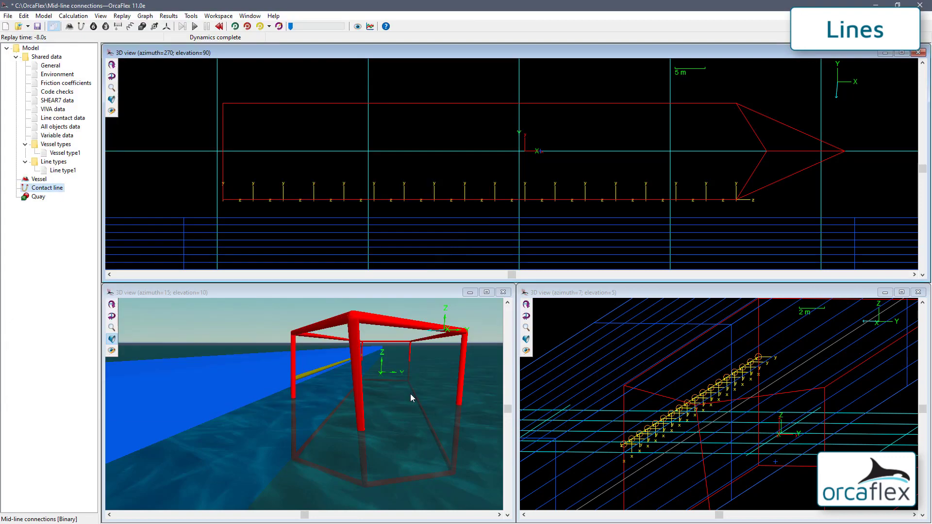
click(235, 26)
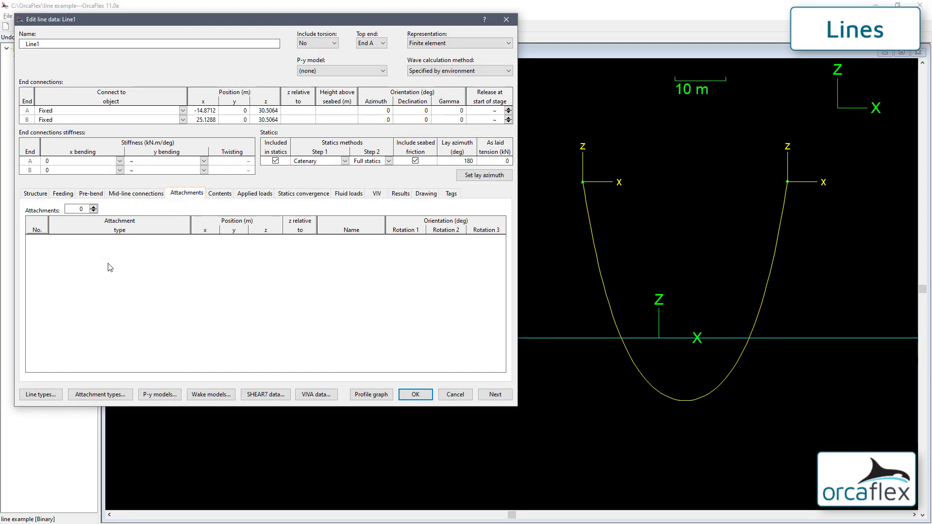
Add three Clump type1 attachments to Line1 at z = 40, 50 and 60 m from End A
click(92, 207)
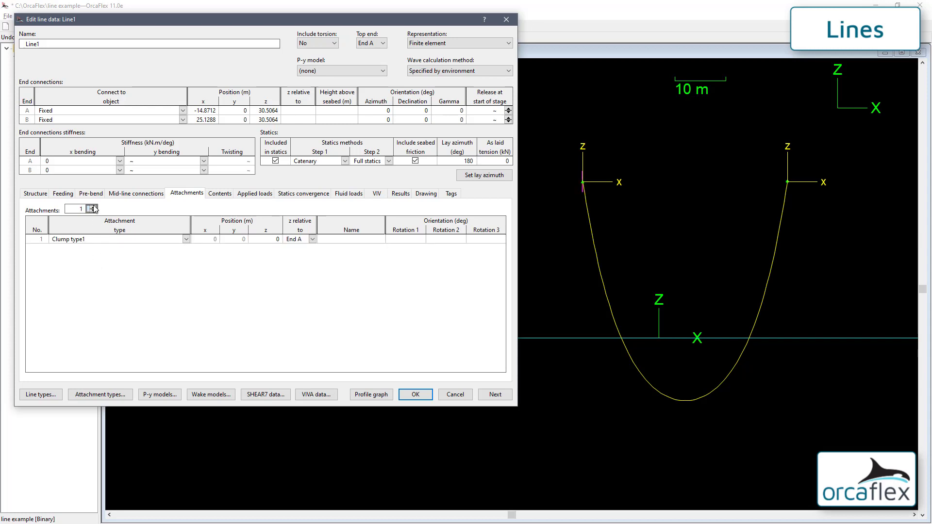
click(93, 207)
click(93, 207)
click(270, 239)
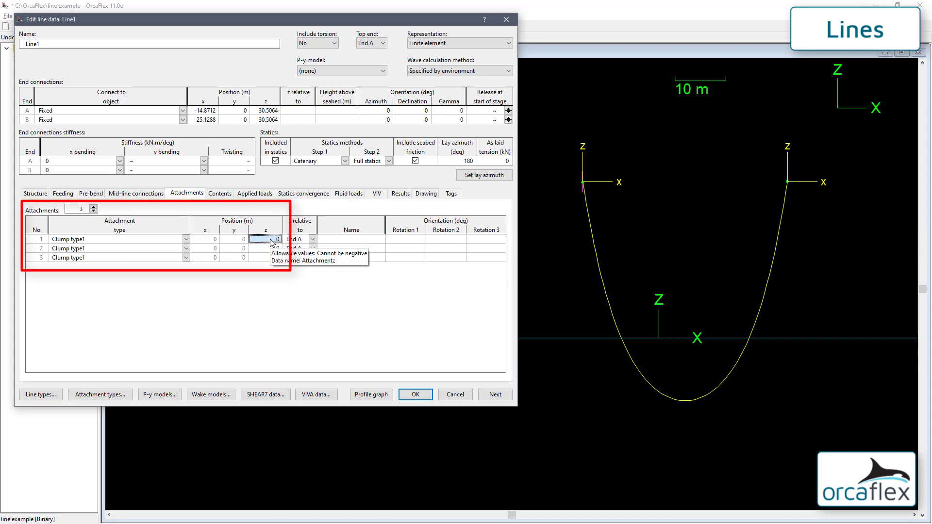
text(40)
key(Return)
text(50)
key(Return)
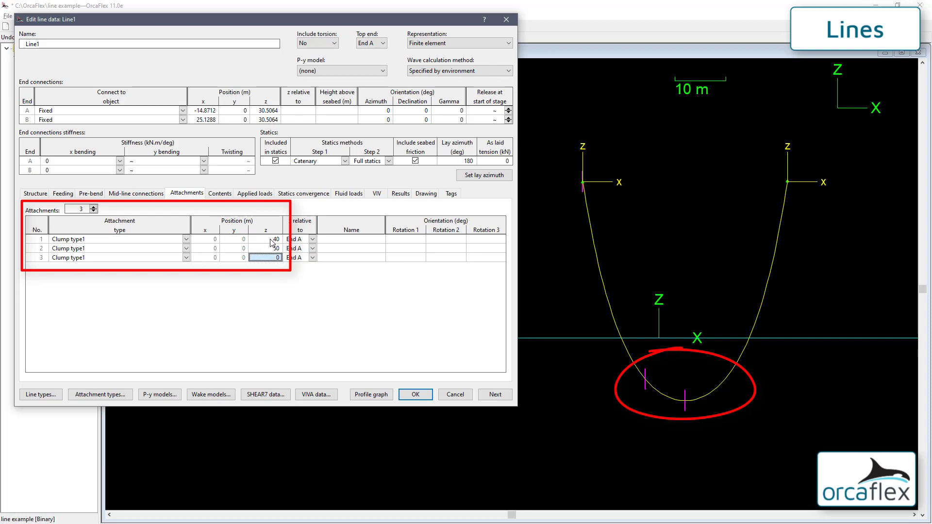
text(60)
key(Return)
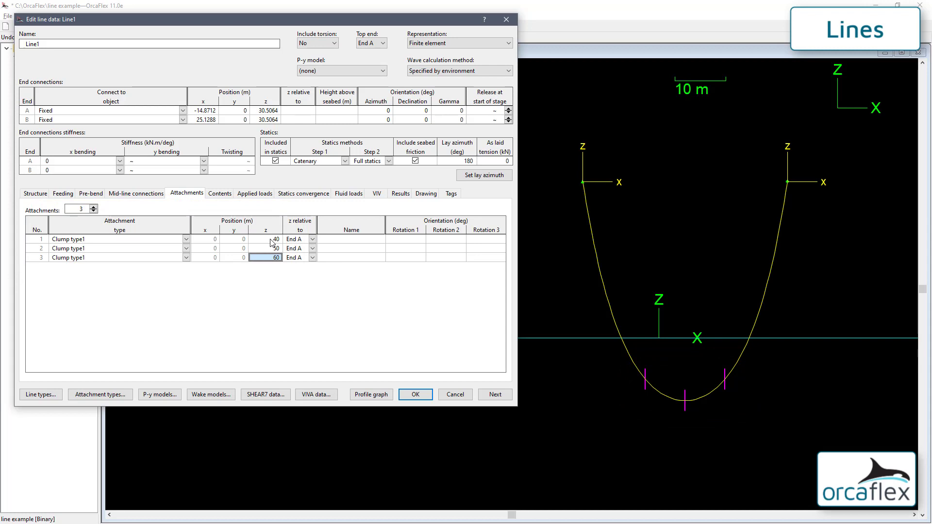
click(224, 196)
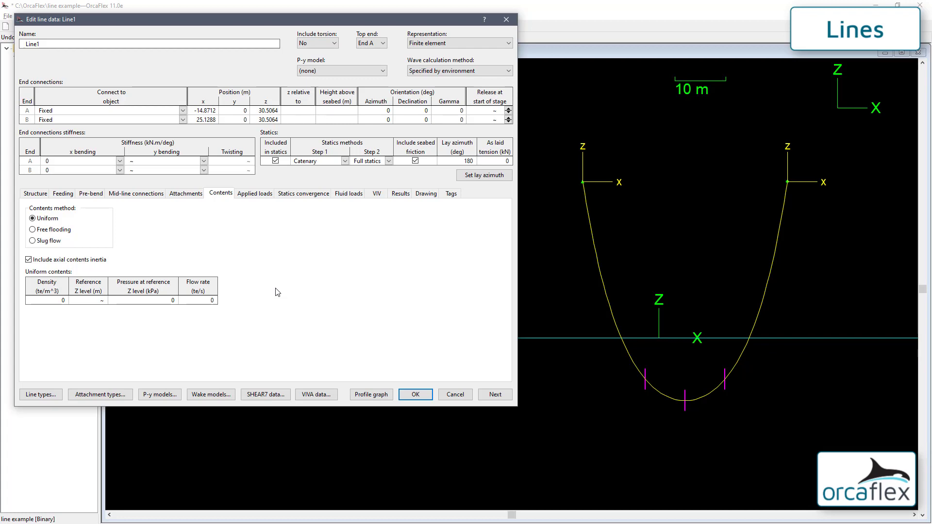
Set Line1's contents method to Slug flow and review the statics convergence settings
click(43, 230)
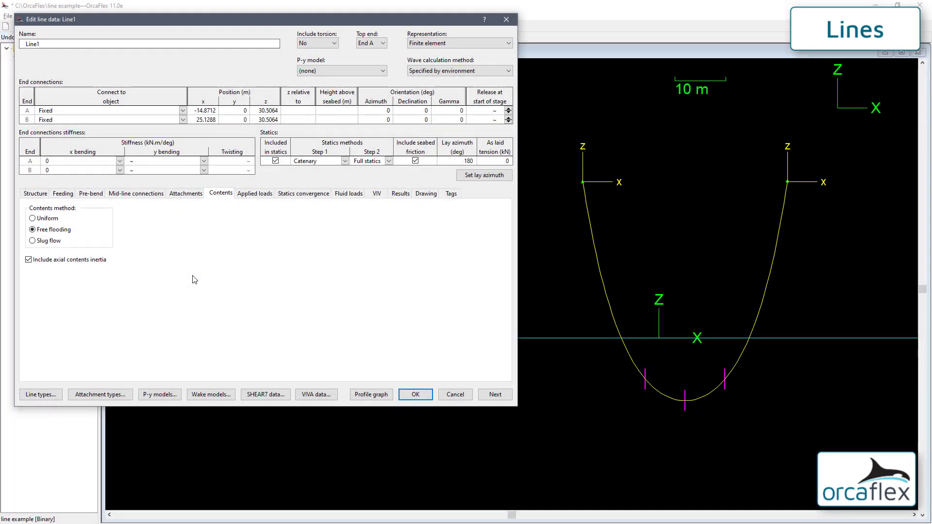
click(49, 240)
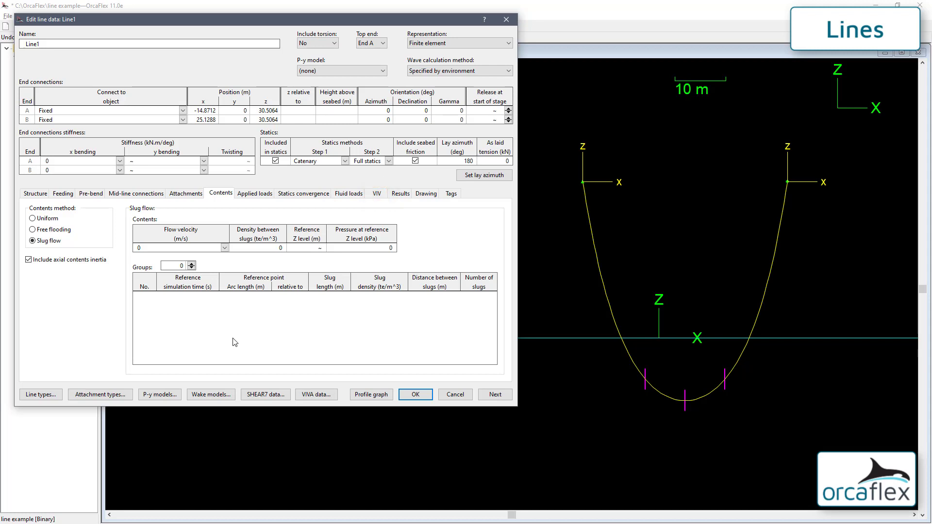
mouse_move(276, 255)
click(311, 195)
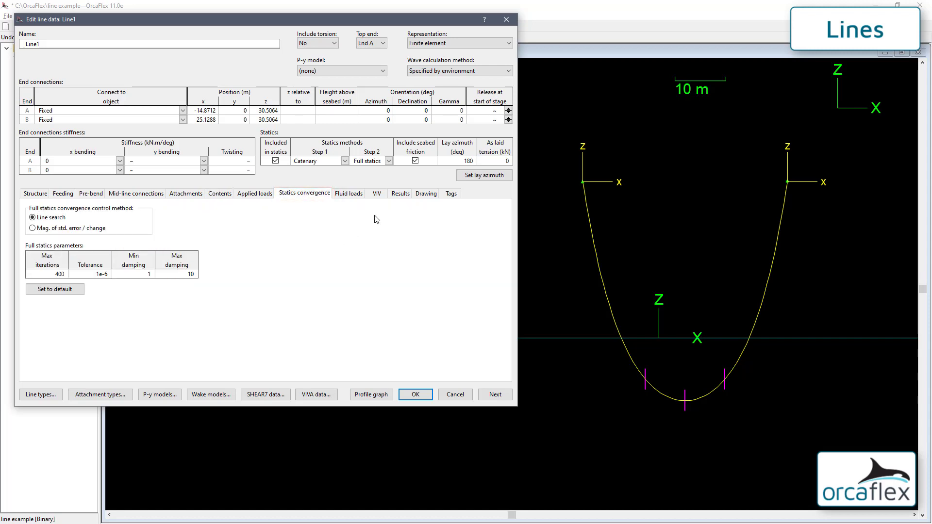
Show Line1's Drawing tab with its node, segment, contact and slug flow settings
click(426, 194)
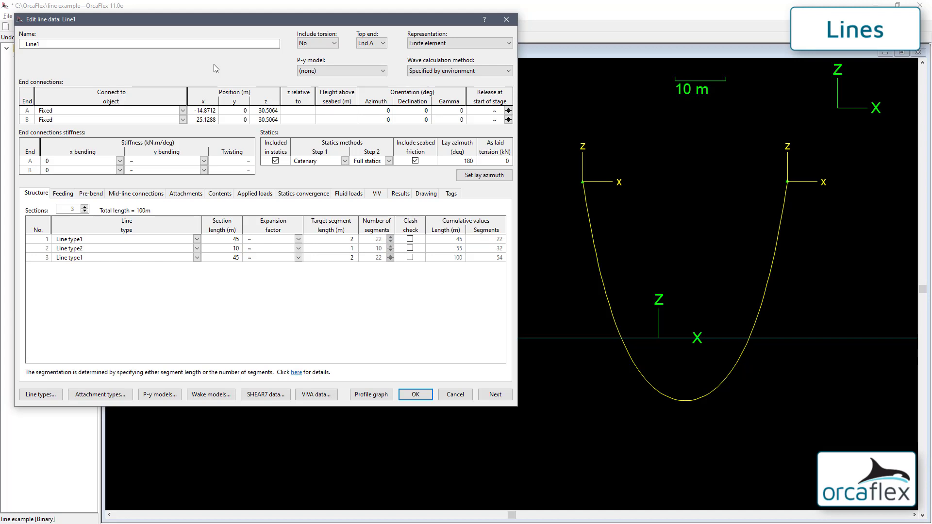
Keep Line1's representation as Finite element and torsion excluded on the Structure tab
click(431, 42)
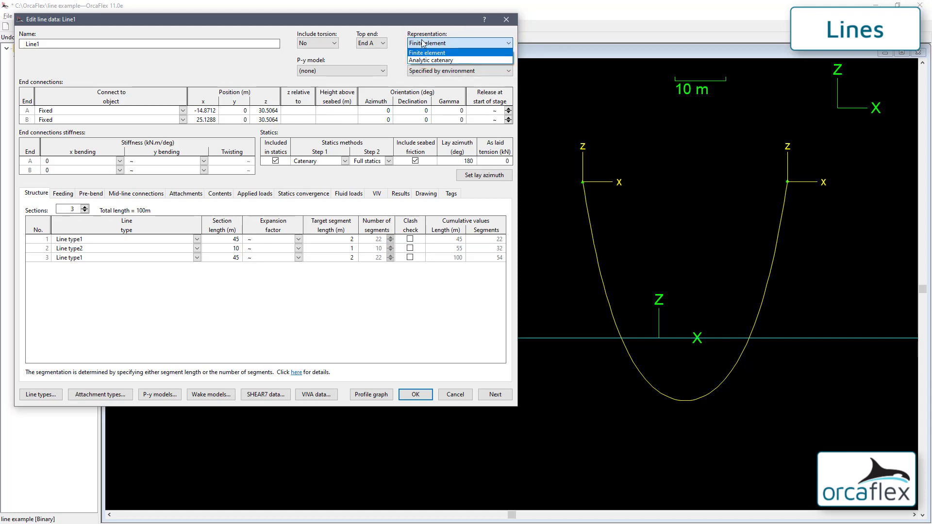
click(403, 50)
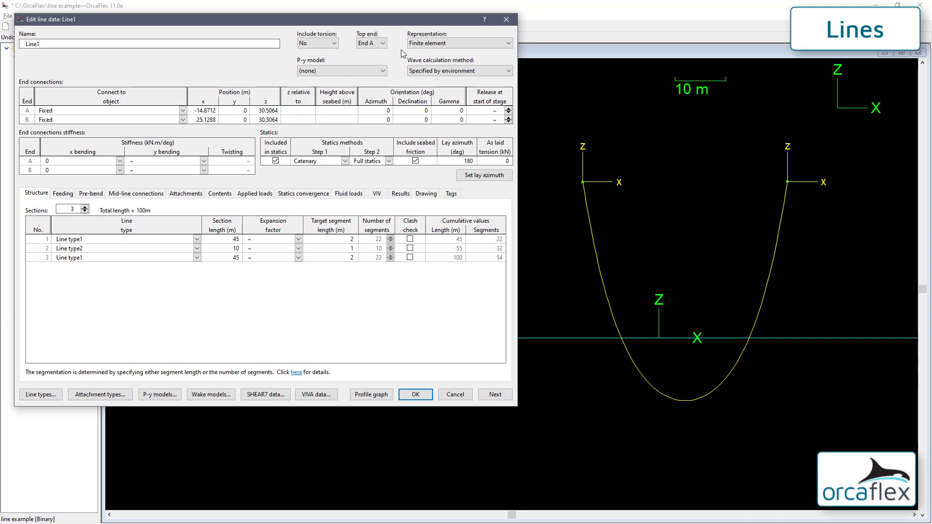
click(333, 44)
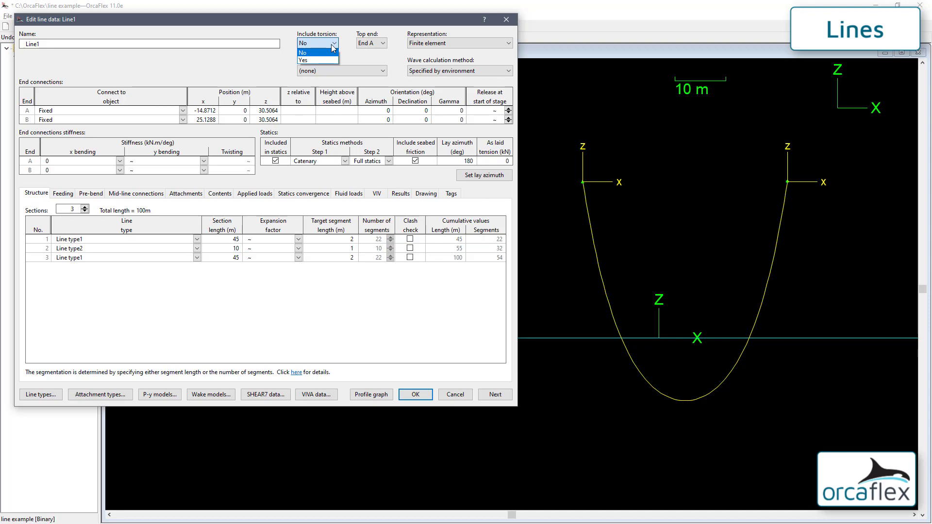
click(308, 54)
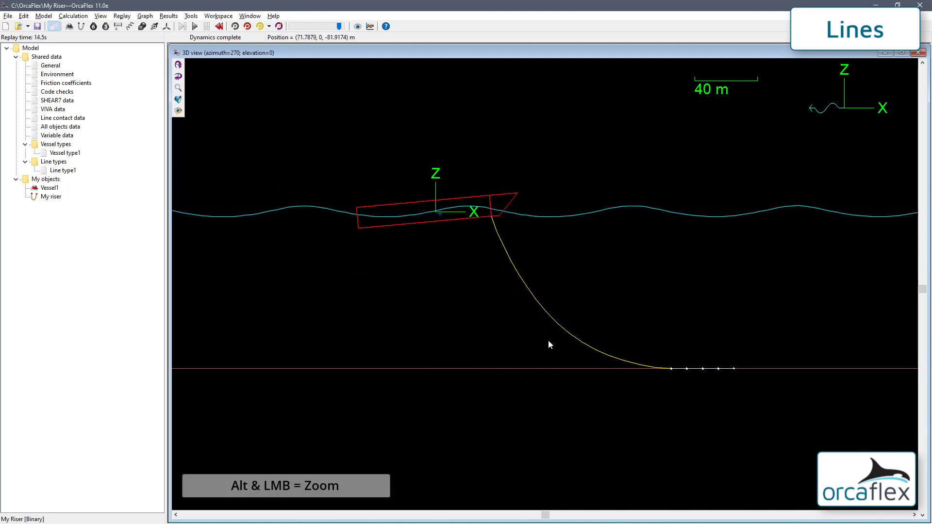
Inspect the touchdown, then reset and rerun dynamics and open the Euler-limit warning details
alt+drag(548, 339, 667, 396)
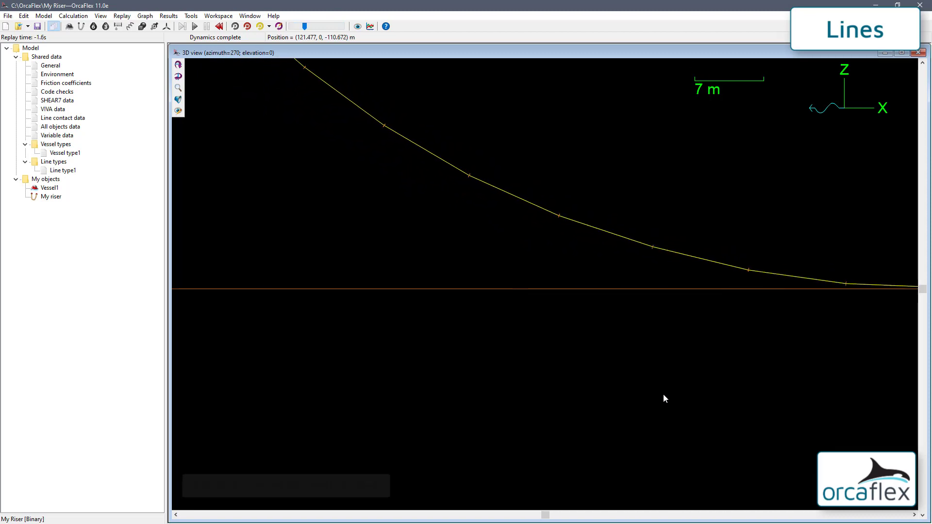
key(ctrl+t)
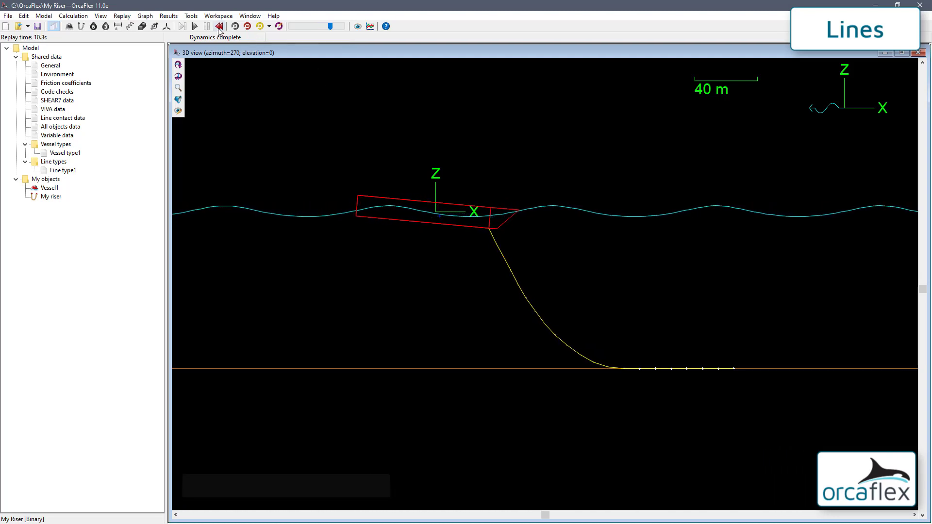
key(F12)
key(F10)
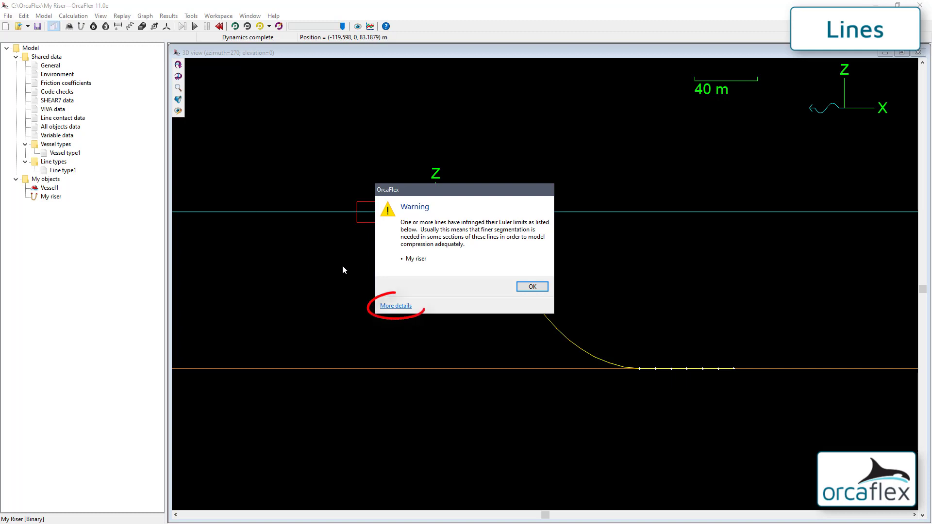
click(396, 306)
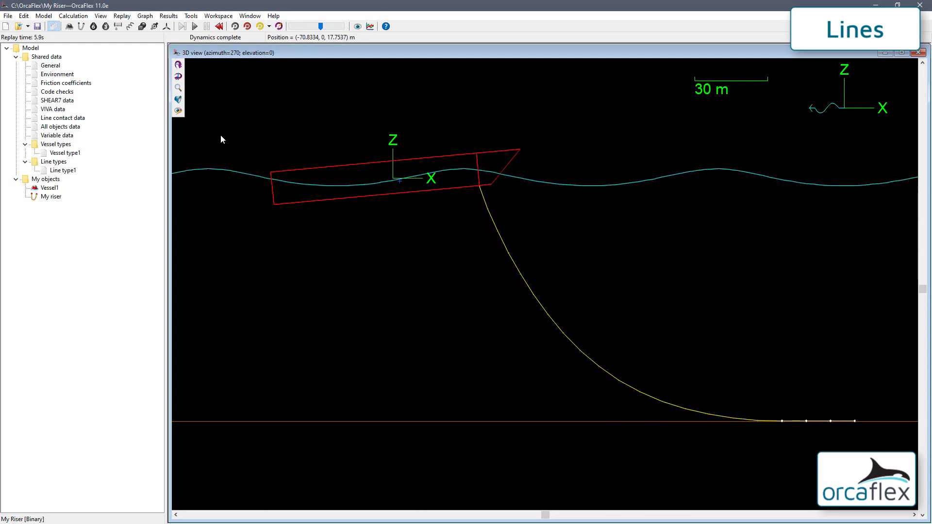
Reset, give My riser a 1 m target segment length, and rerun the dynamics
click(217, 29)
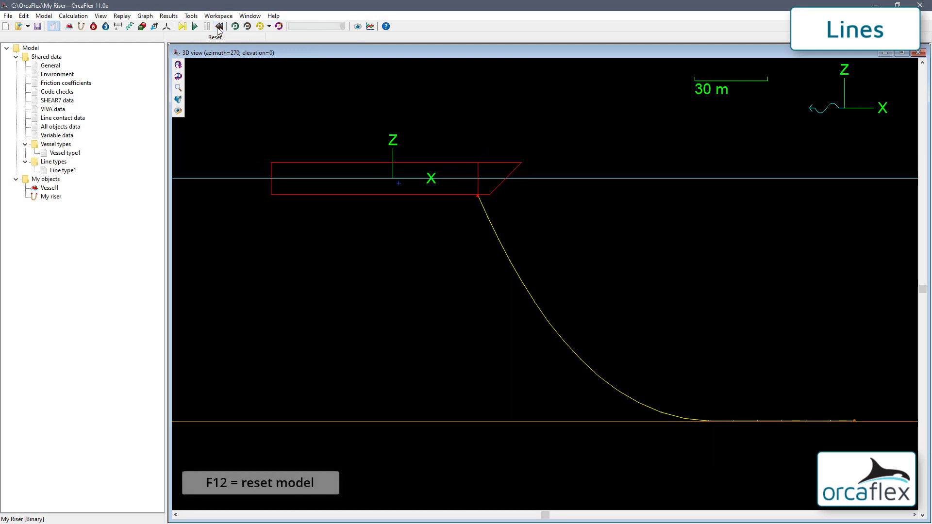
double_click(51, 196)
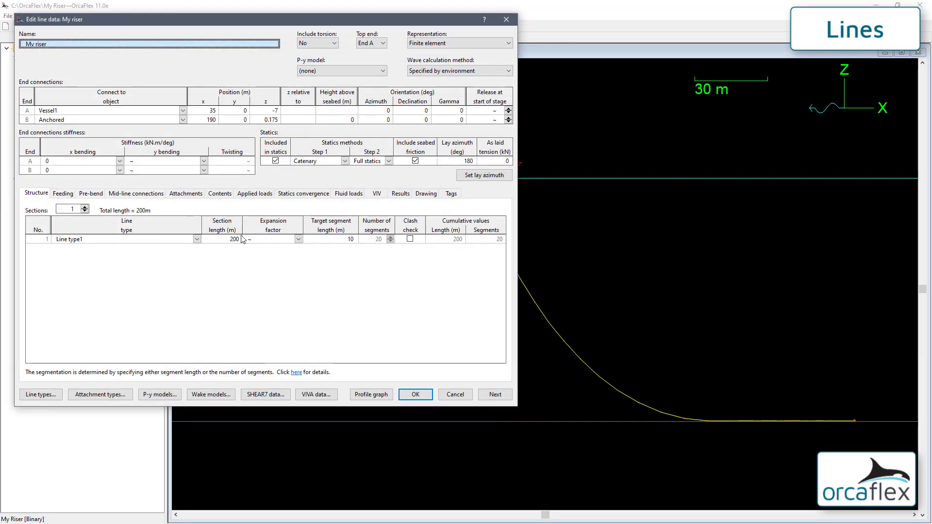
click(329, 239)
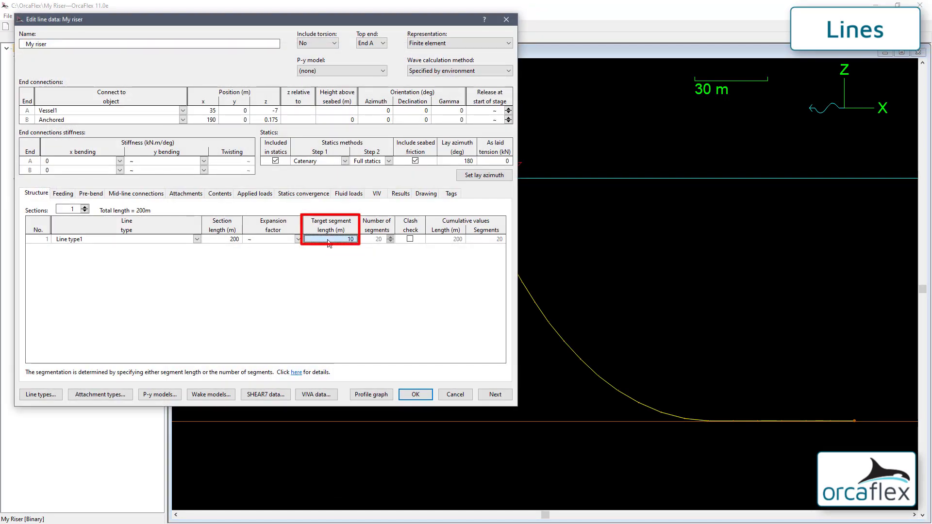
text(1)
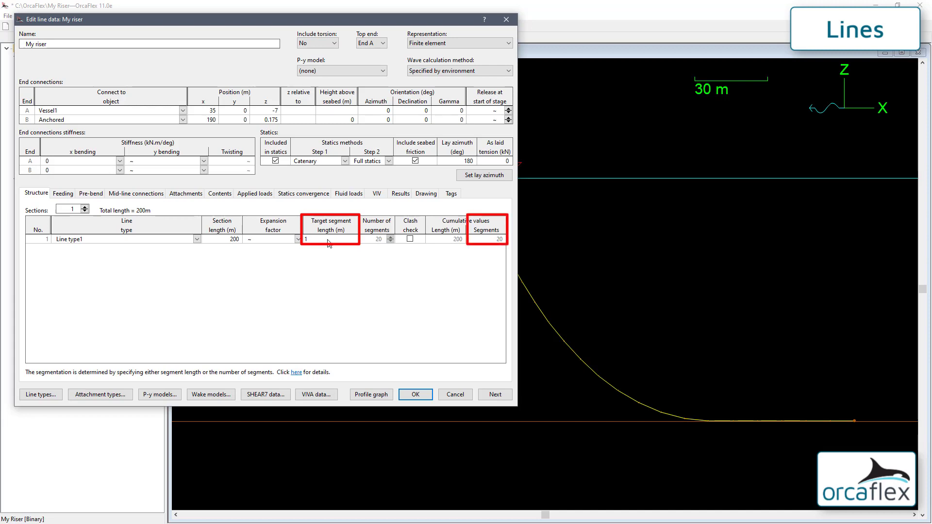
key(Return)
click(415, 395)
key(F10)
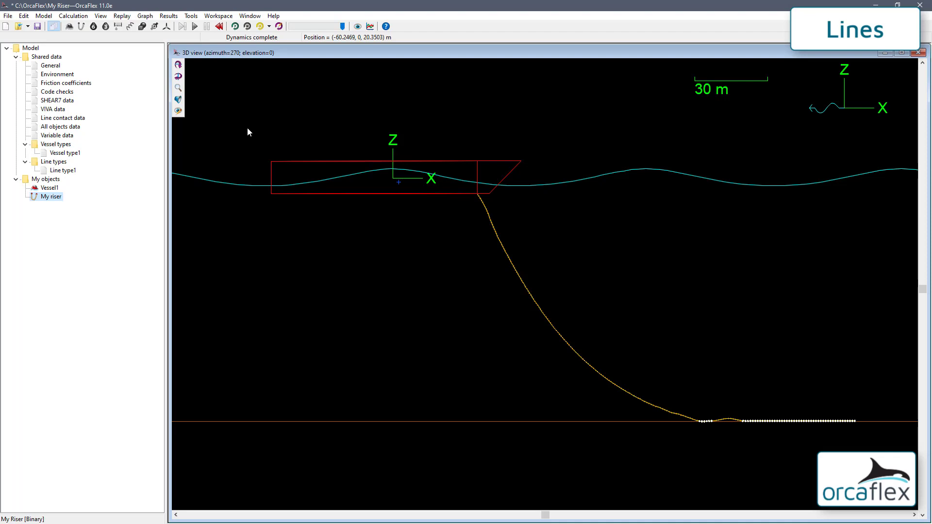
Start replaying the completed dynamic simulation with Ctrl+R
key(ctrl+r)
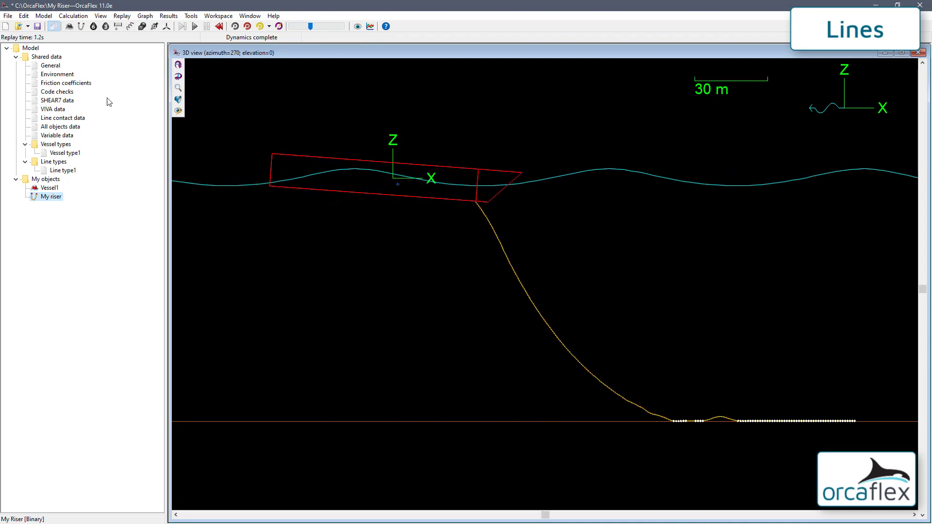
right_click(54, 66)
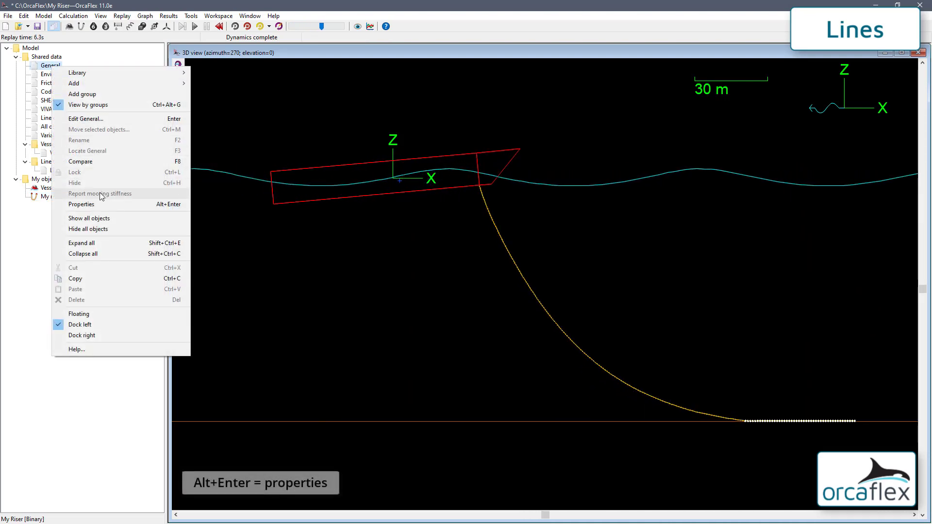
click(81, 204)
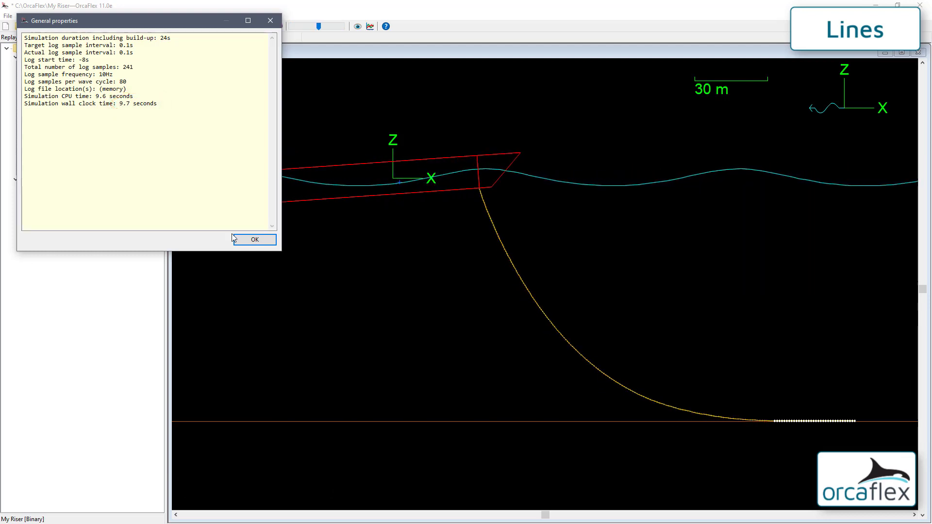
click(246, 240)
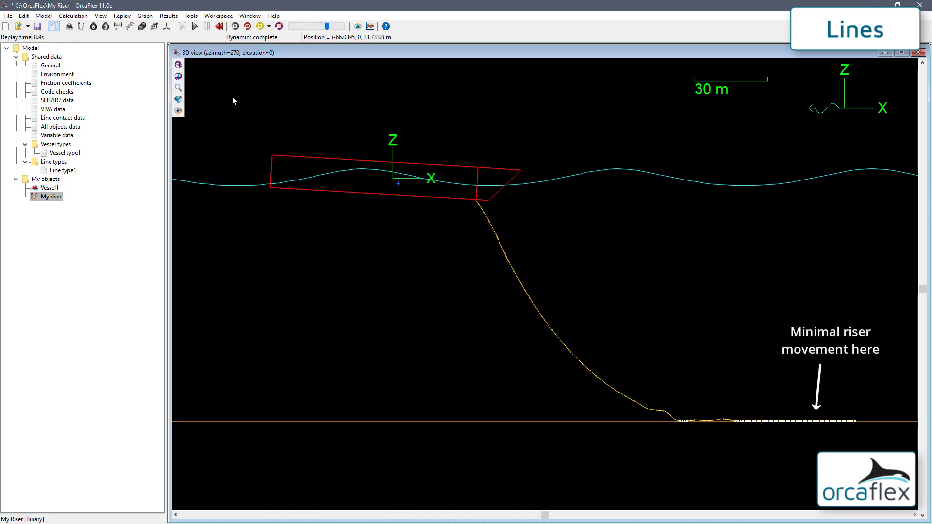
Reset the simulation, discarding results, and cut My riser's structure back to 1 section
key(F12)
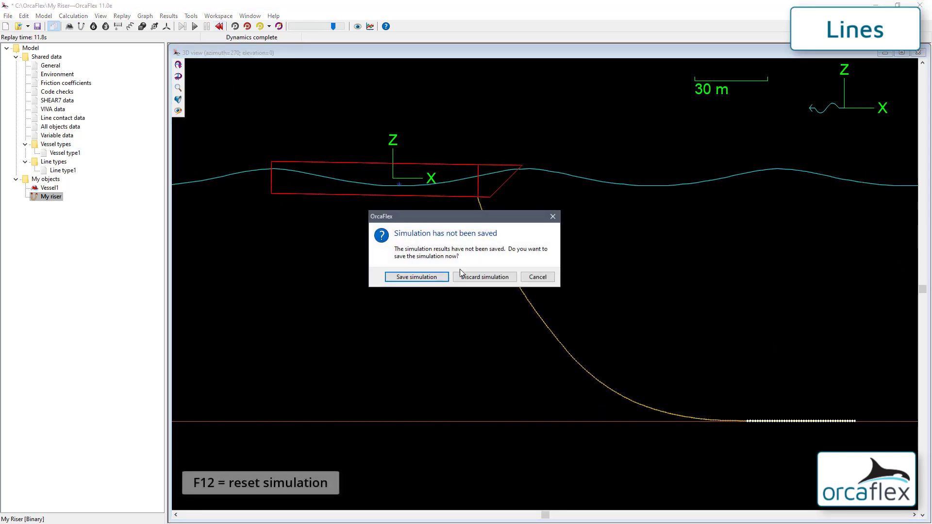
click(470, 277)
double_click(57, 197)
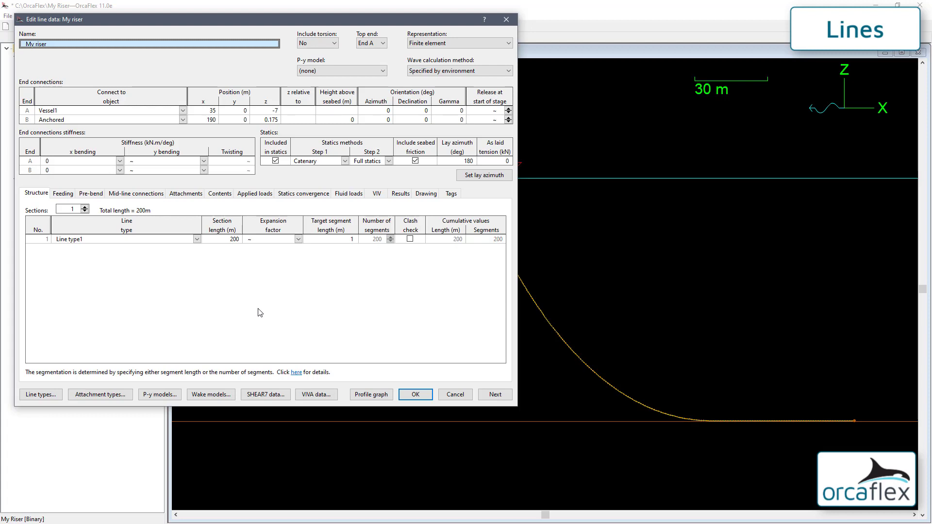
click(71, 212)
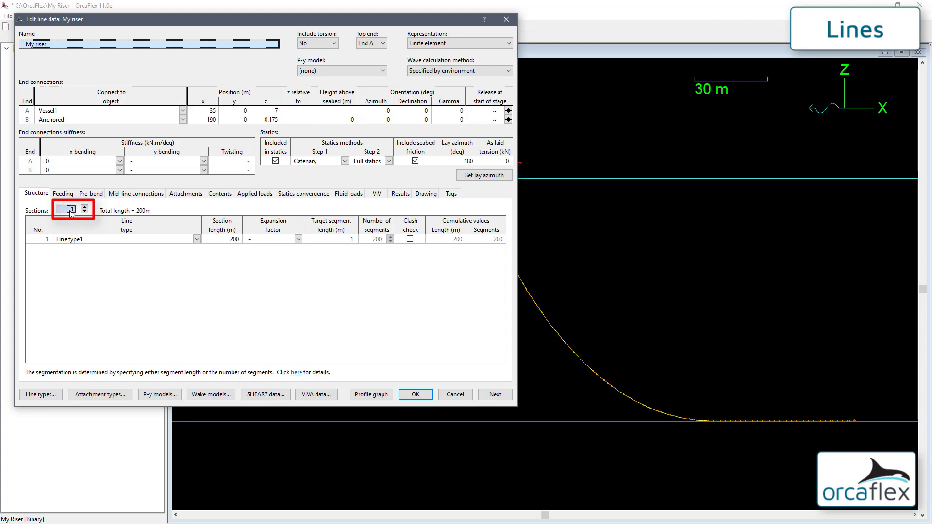
text(4)
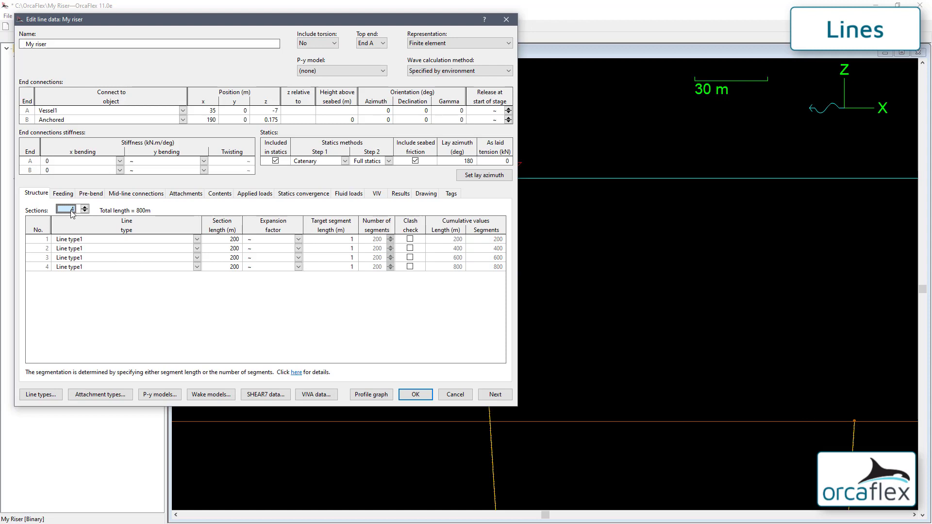
text(1)
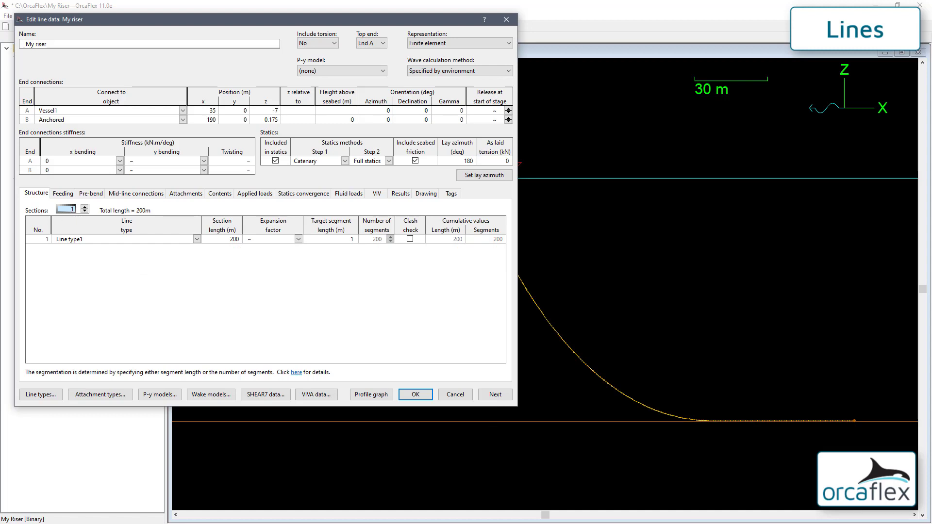
Copy section data A1:C4 from the spreadsheet and select the first Section length cell
key(alt+Tab)
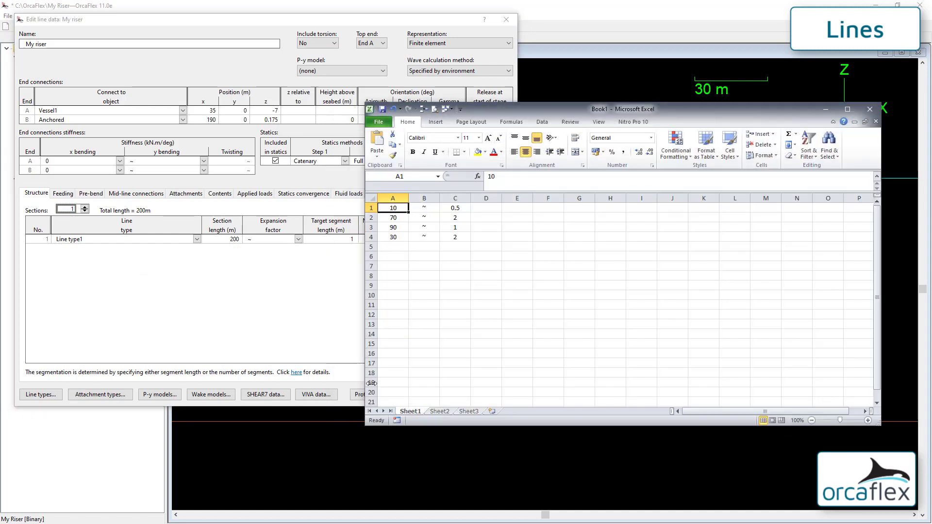
drag(393, 207, 447, 238)
key(ctrl+c)
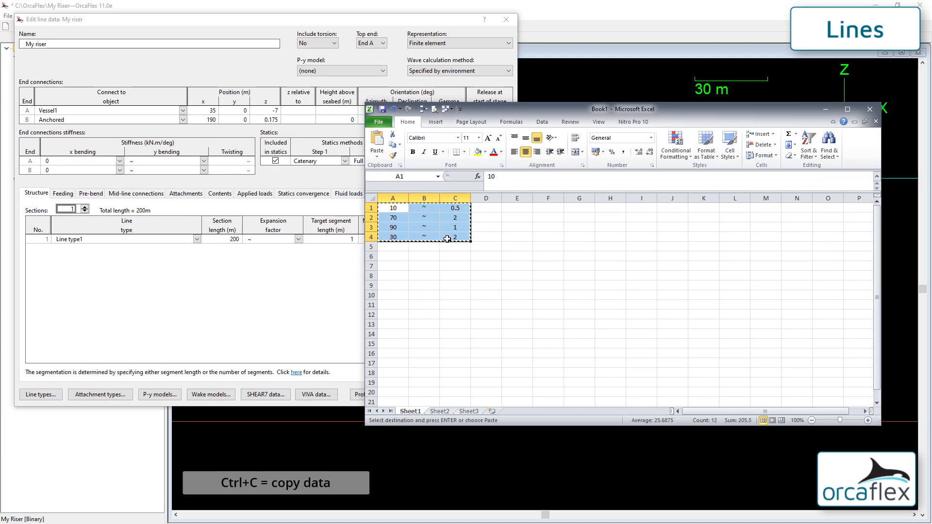
key(alt+Tab)
click(227, 239)
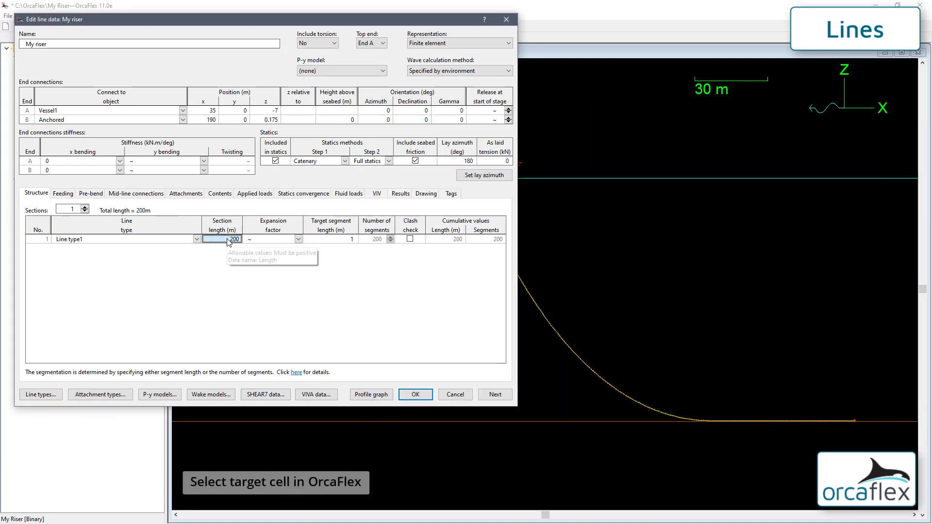
Paste the four sections (10, 70, 90, 30 m), add the needed rows, and accept
key(ctrl+v)
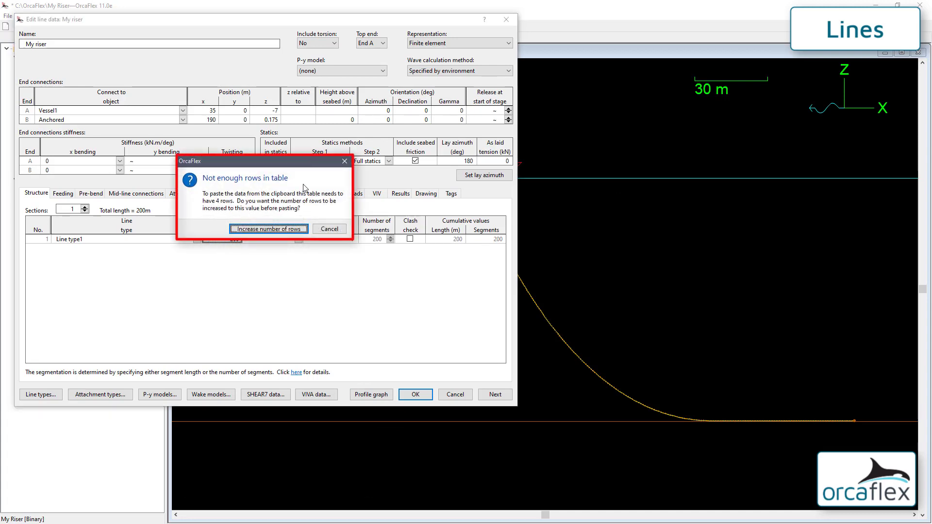
click(283, 228)
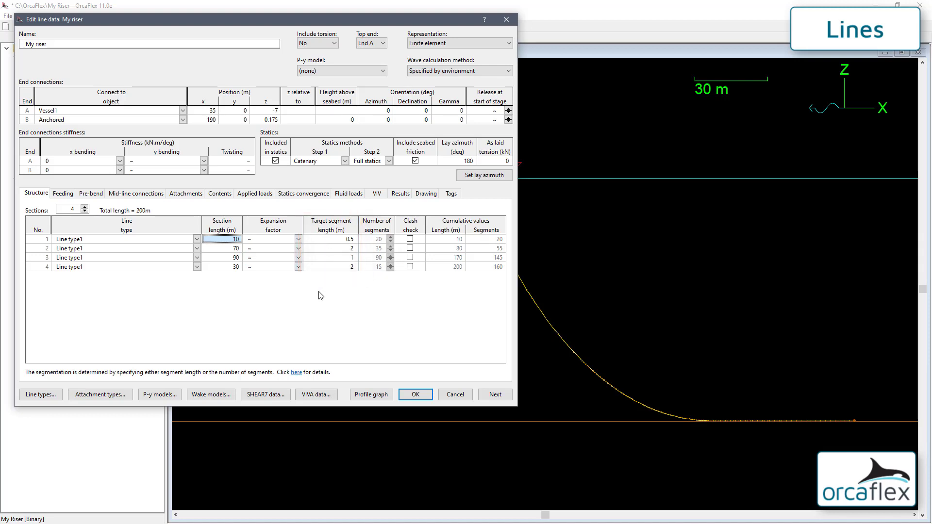
click(415, 394)
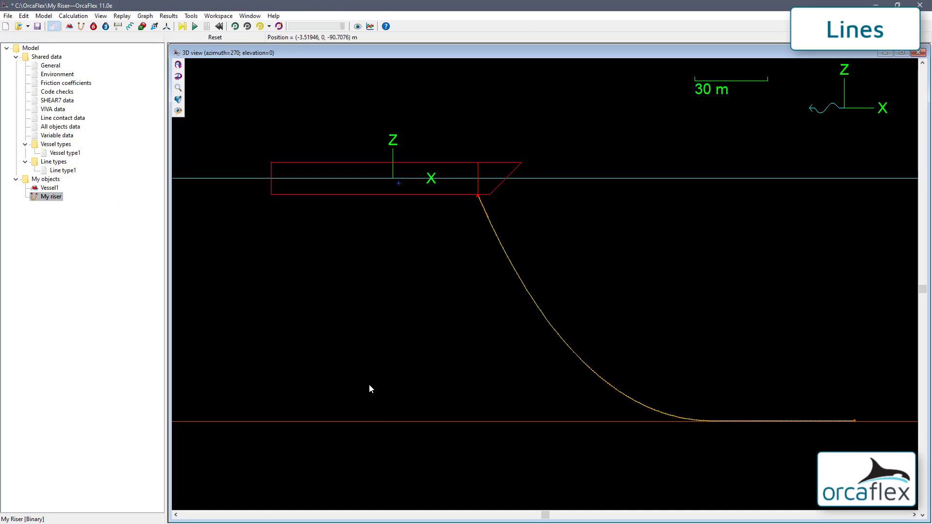
Run dynamics, check run times in the General statistics, then replay the four-section riser
click(195, 27)
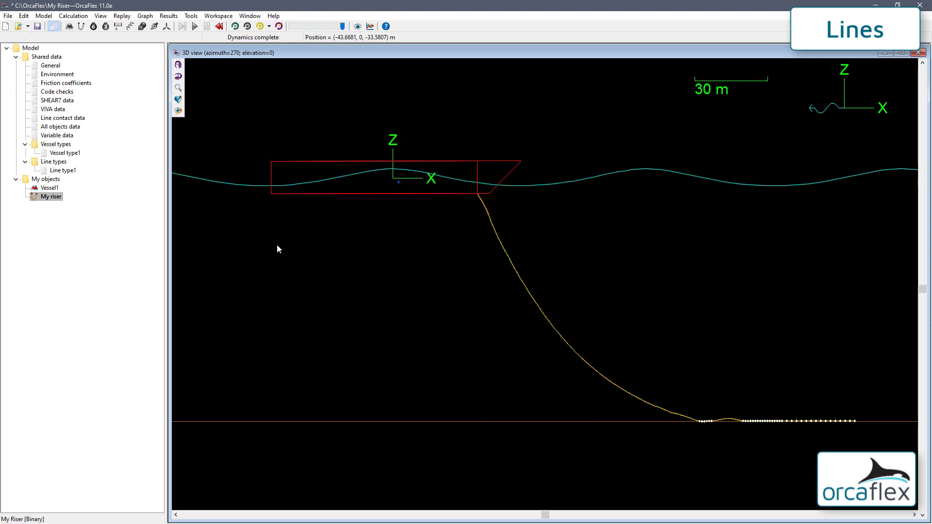
click(50, 66)
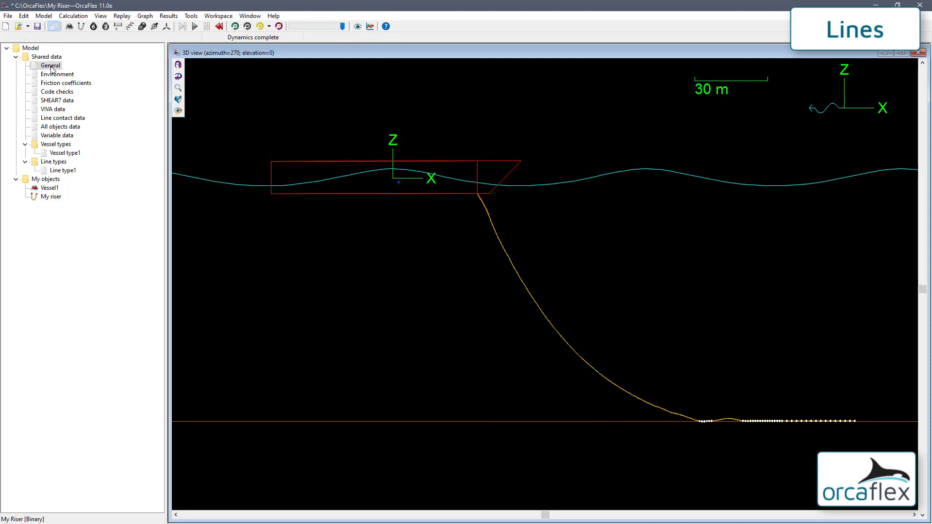
right_click(51, 68)
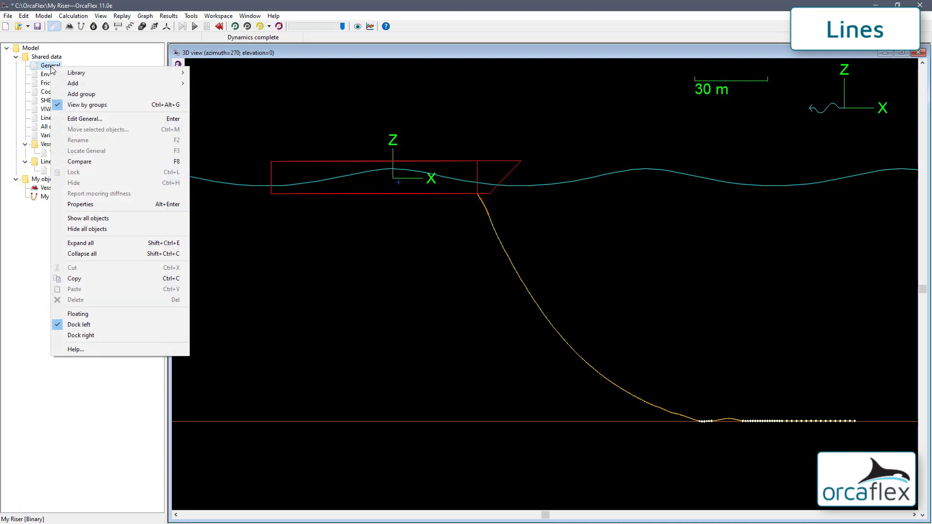
click(103, 205)
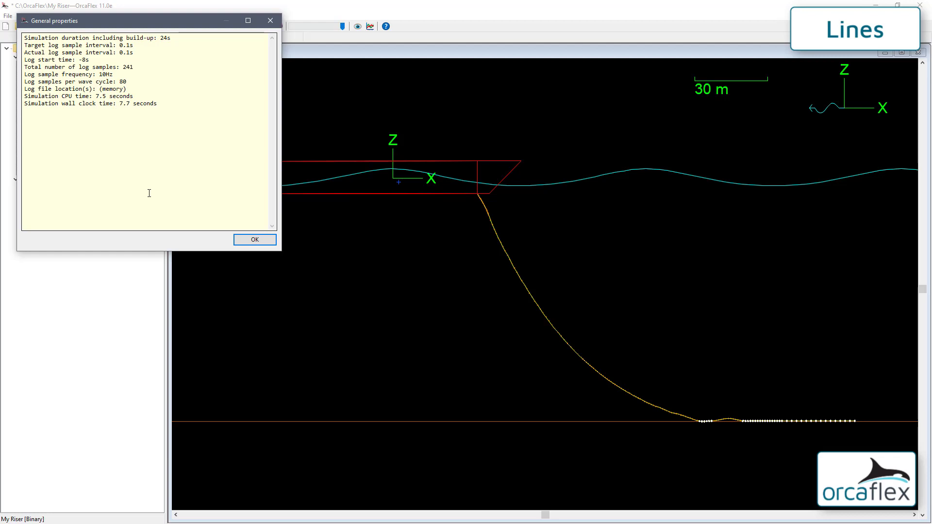
click(251, 240)
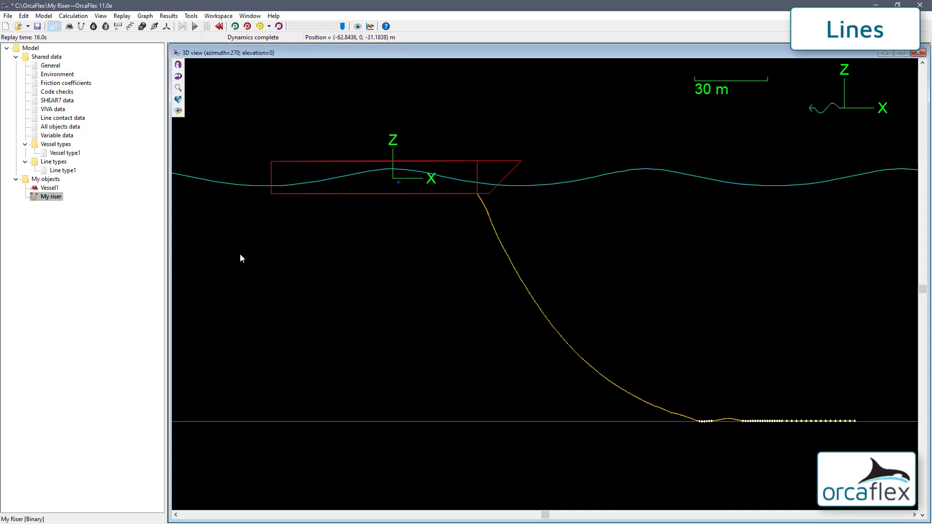
key(ctrl+r)
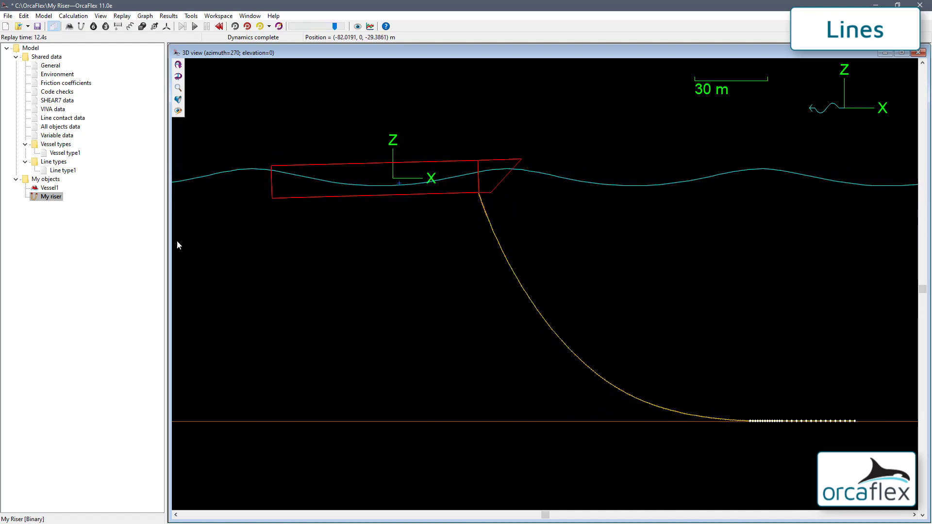
double_click(62, 199)
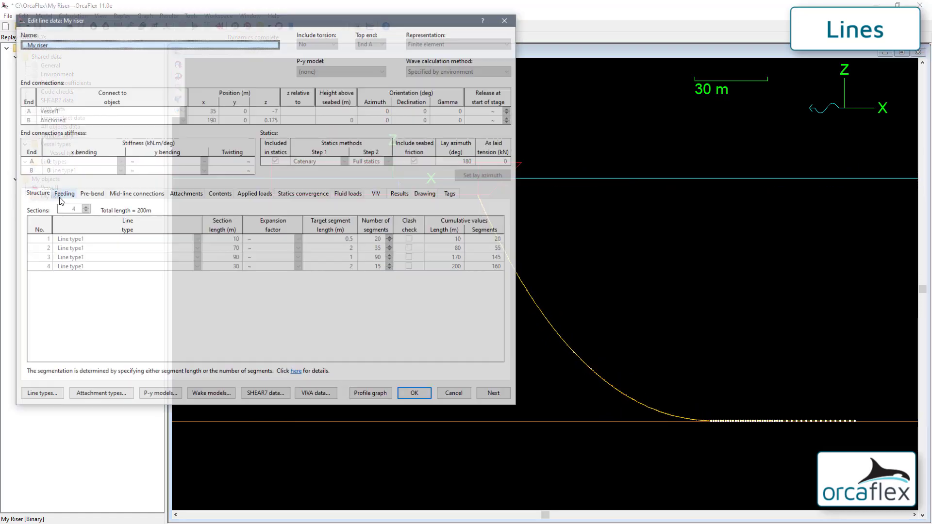
click(426, 193)
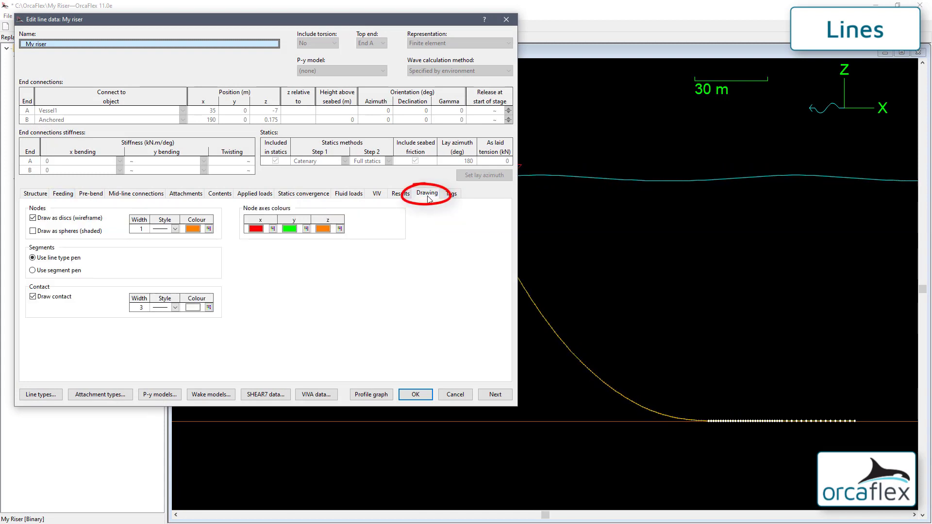
click(140, 229)
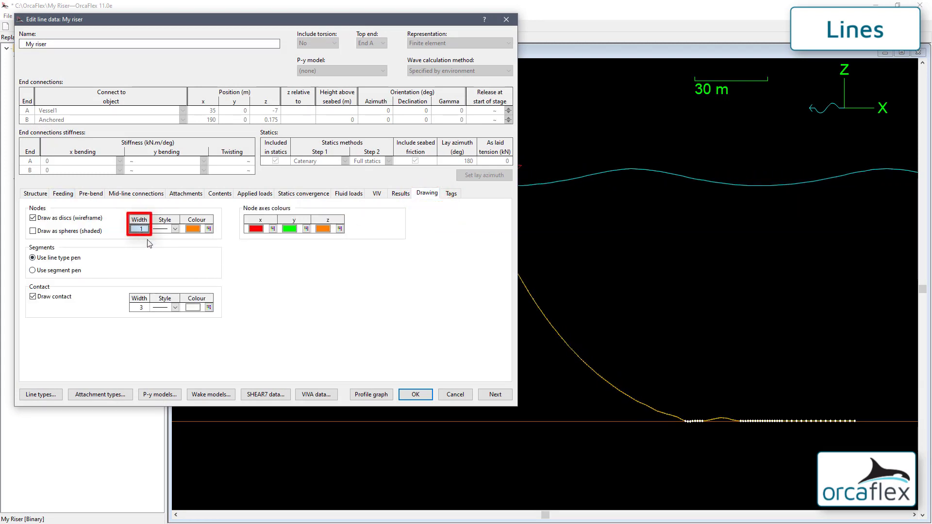
text(5)
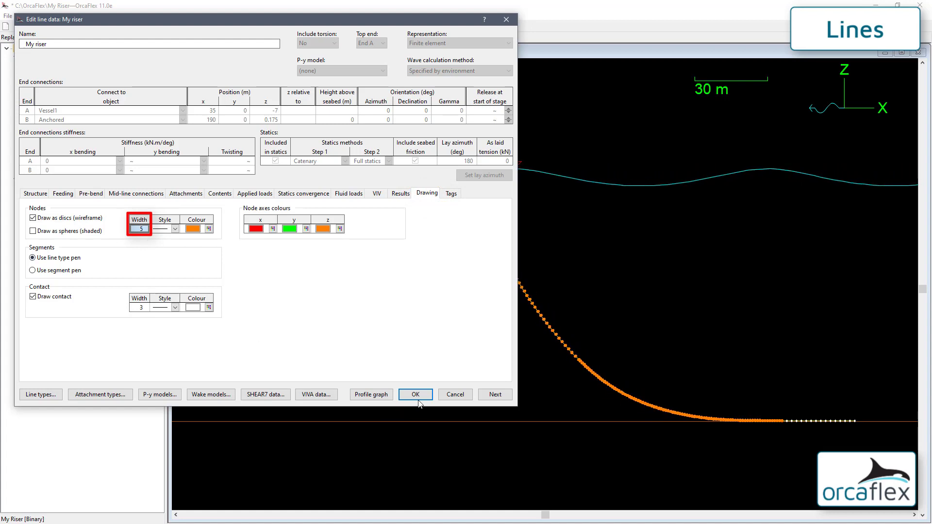
click(417, 395)
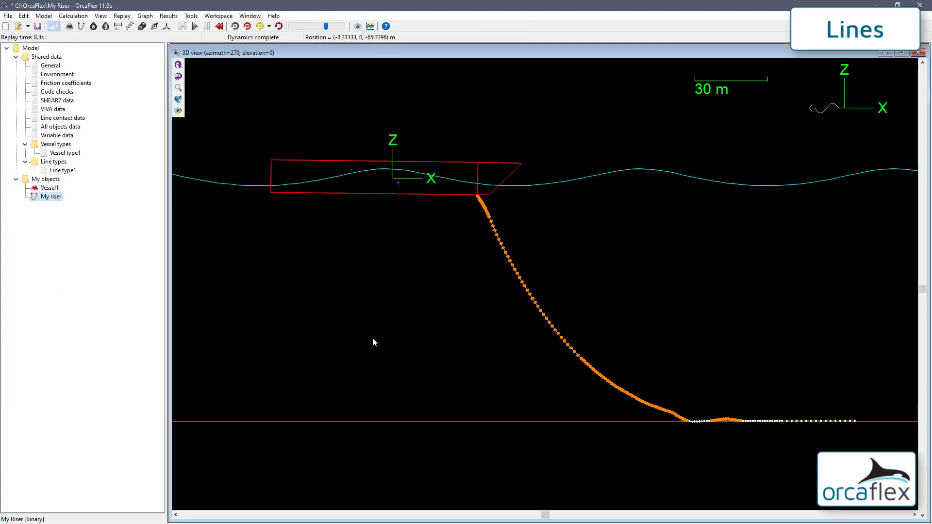
key(ctrl+z)
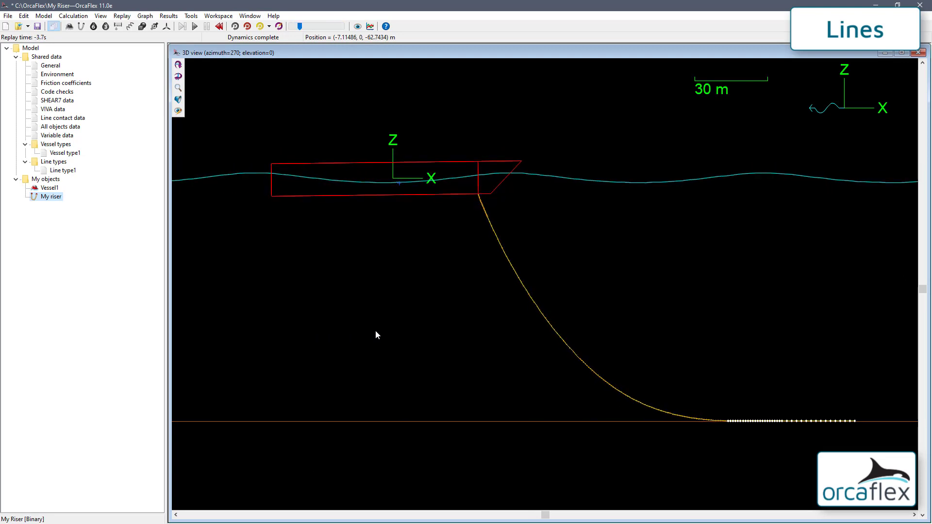
Show node axes along the riser in the 3D view and open My riser's line data
right_click(370, 260)
mouse_move(414, 329)
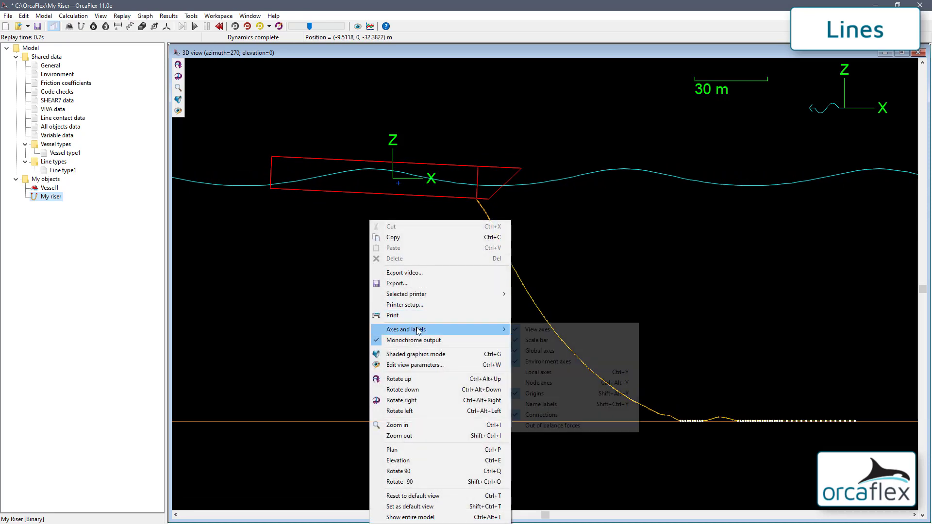
click(551, 383)
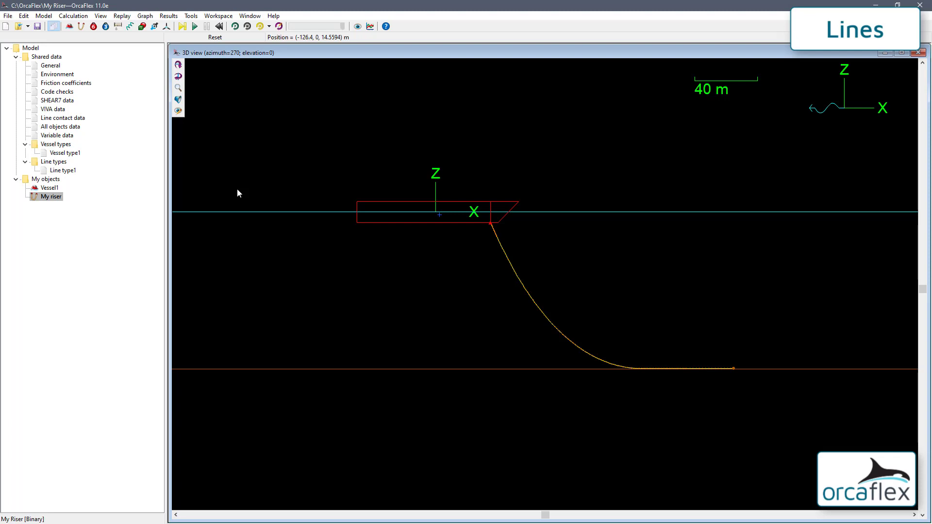
double_click(51, 197)
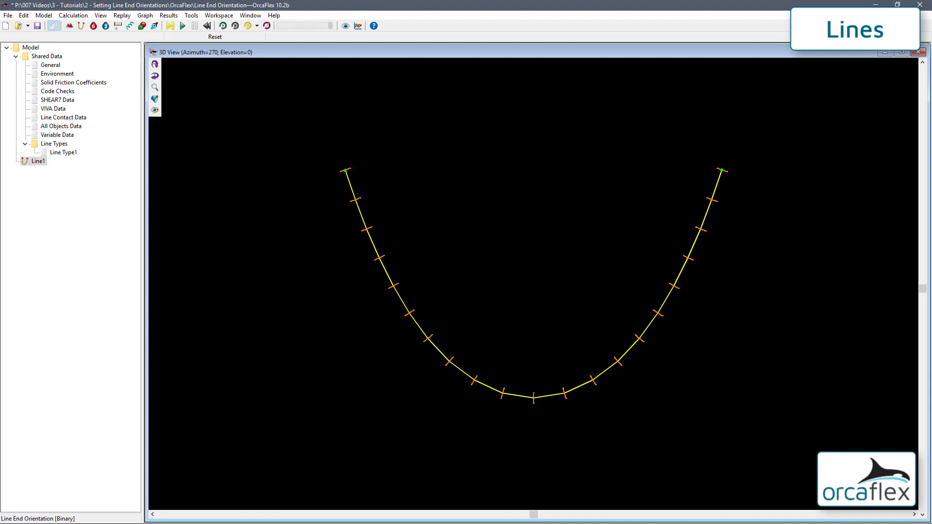
Calculate statics and open Line1's line data from the 3D view
click(170, 26)
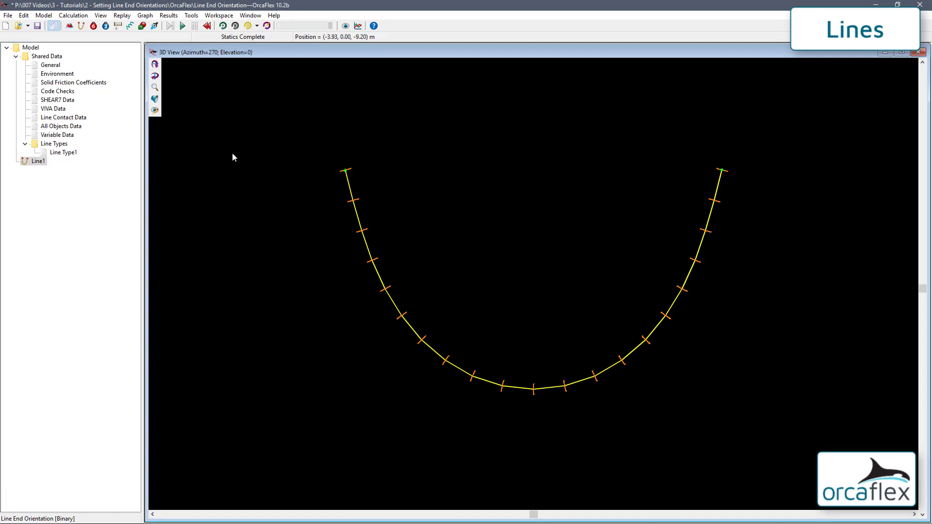
double_click(361, 234)
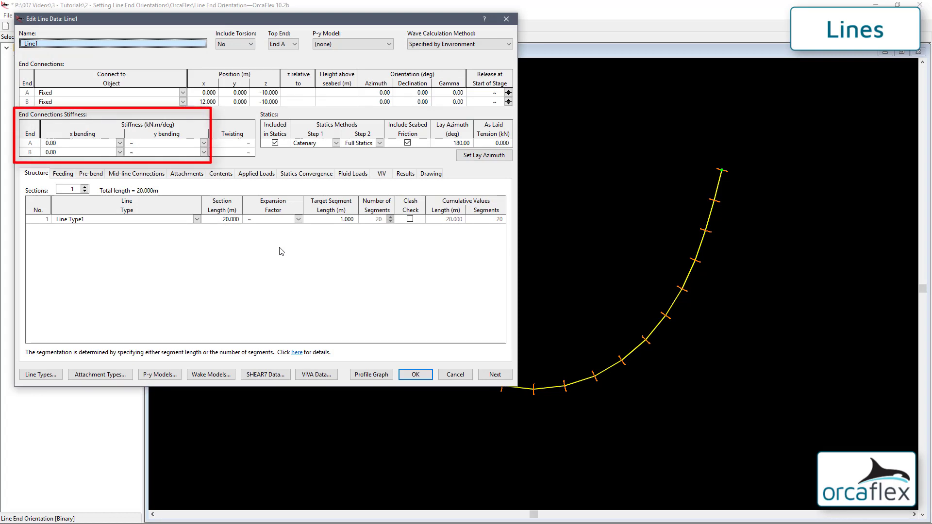
Set End A and End B x bending stiffness to Infinity and close the line data
click(120, 143)
click(119, 159)
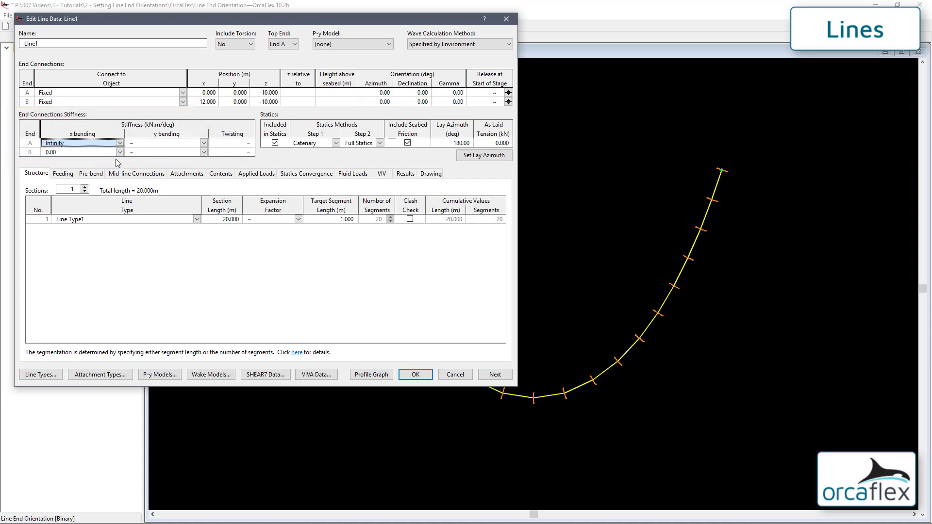
click(119, 153)
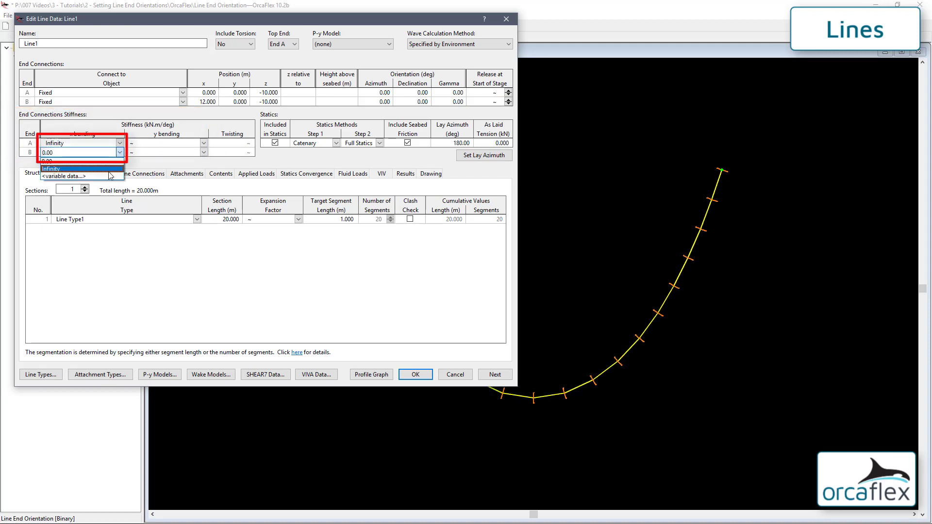
click(112, 172)
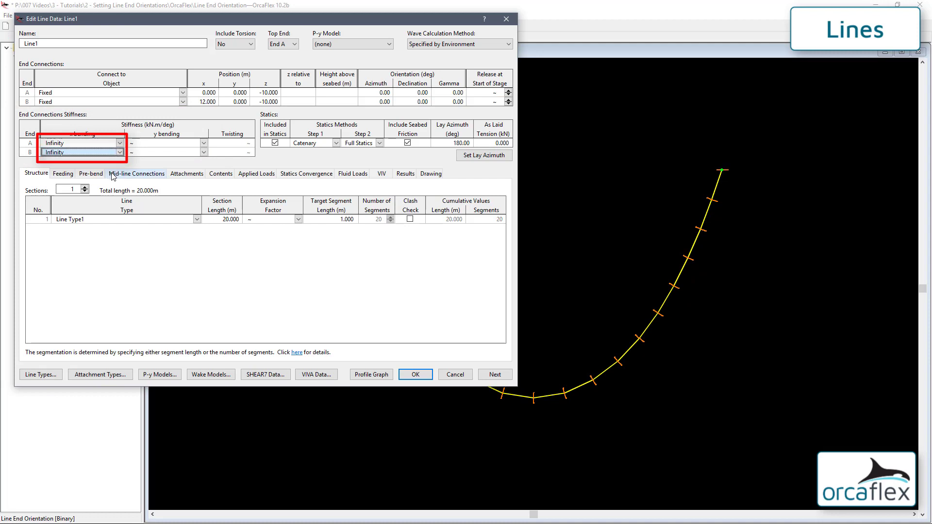
click(415, 374)
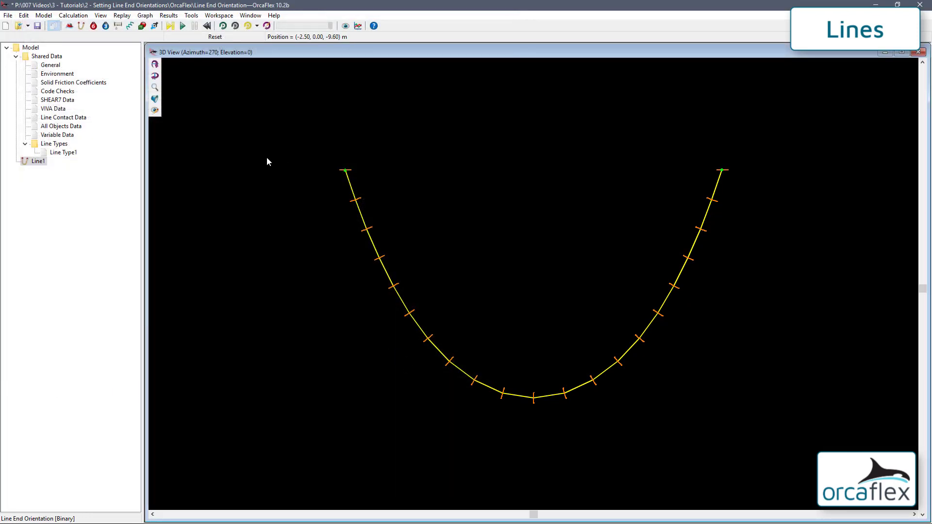
Recalculate statics and angle the view to see Line1's S shape
click(170, 26)
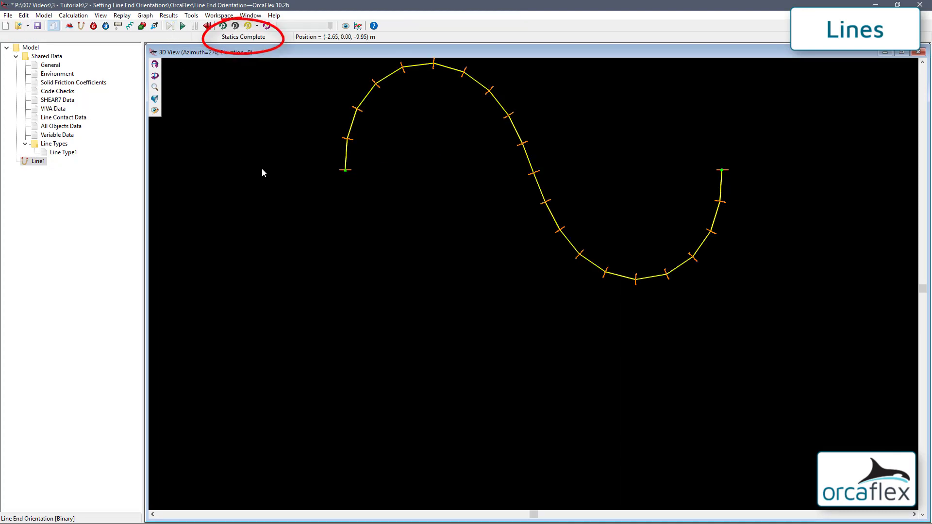
shift+drag(275, 162, 273, 250)
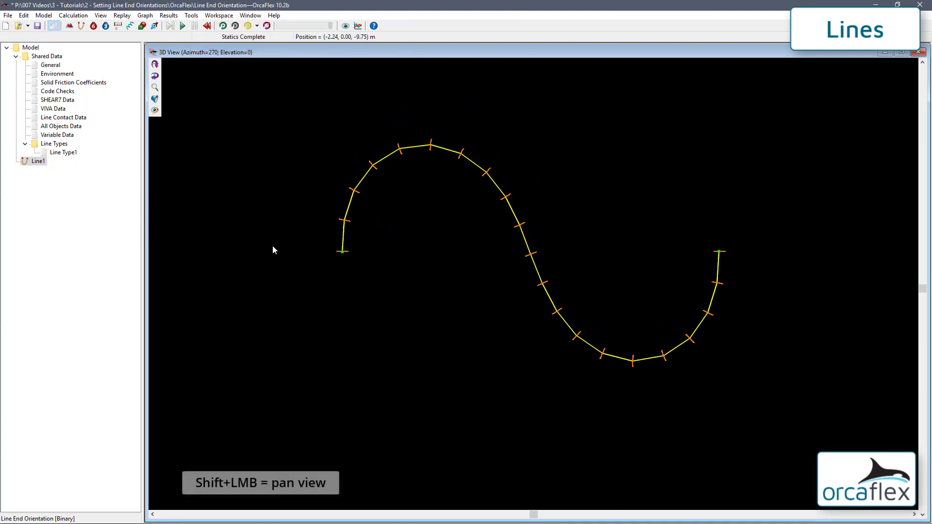
ctrl+drag(271, 207, 447, 266)
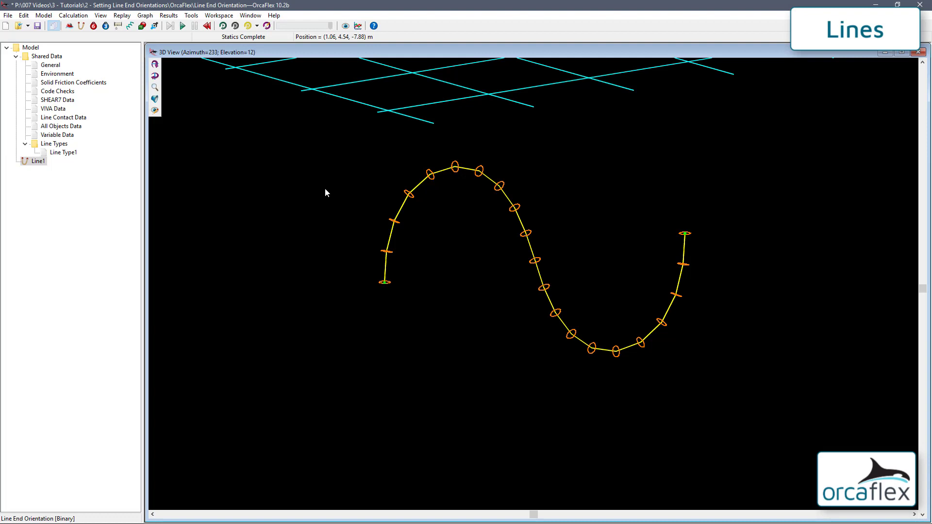
Display local axes at both ends of Line1 and return the view to its default orientation
right_click(325, 193)
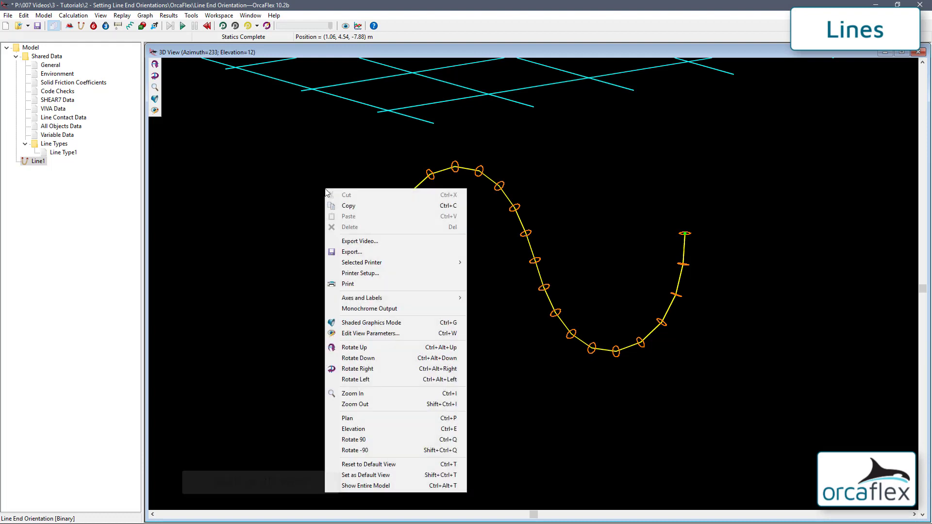
mouse_move(367, 299)
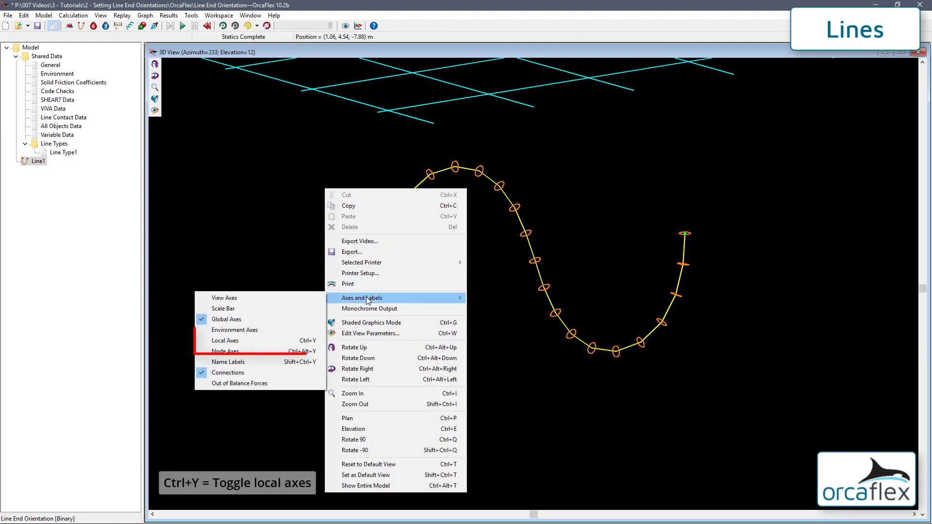
click(237, 342)
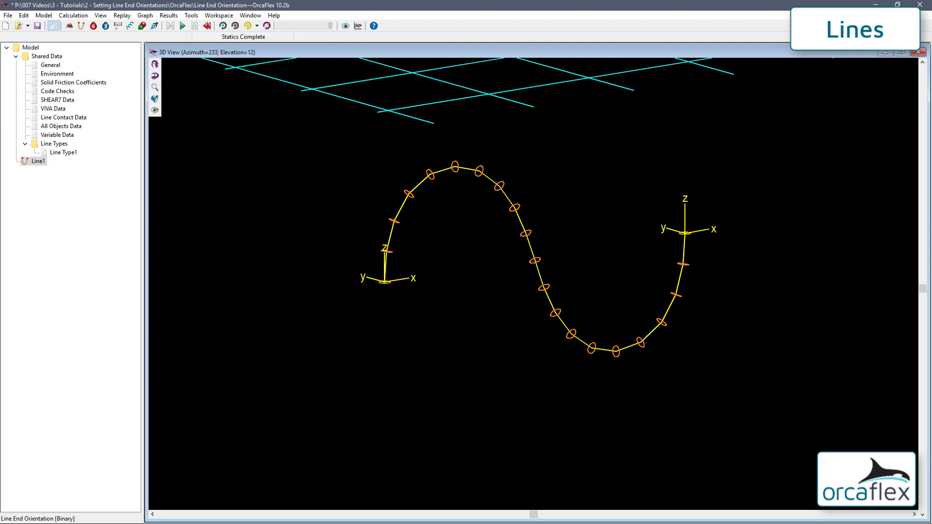
key(ctrl+t)
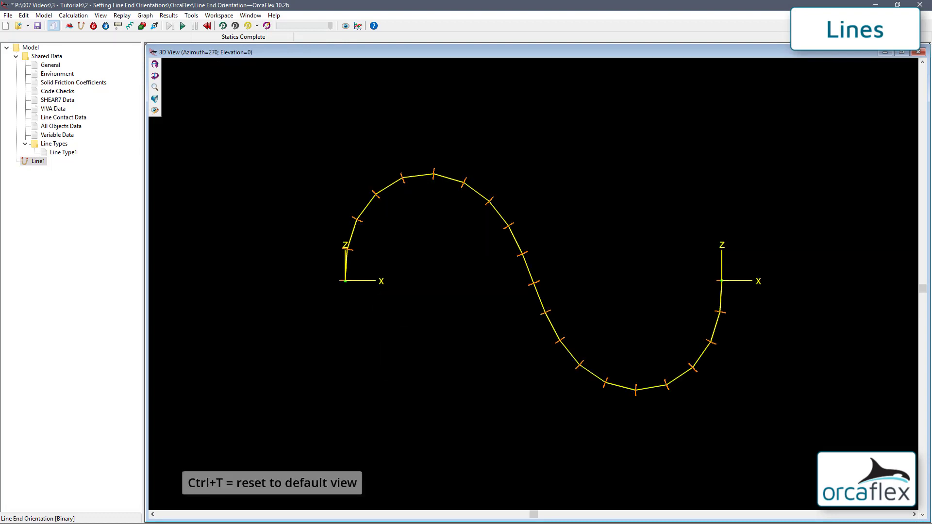
Reset the model to its unsolved state and recentre the view on the catenary
click(207, 26)
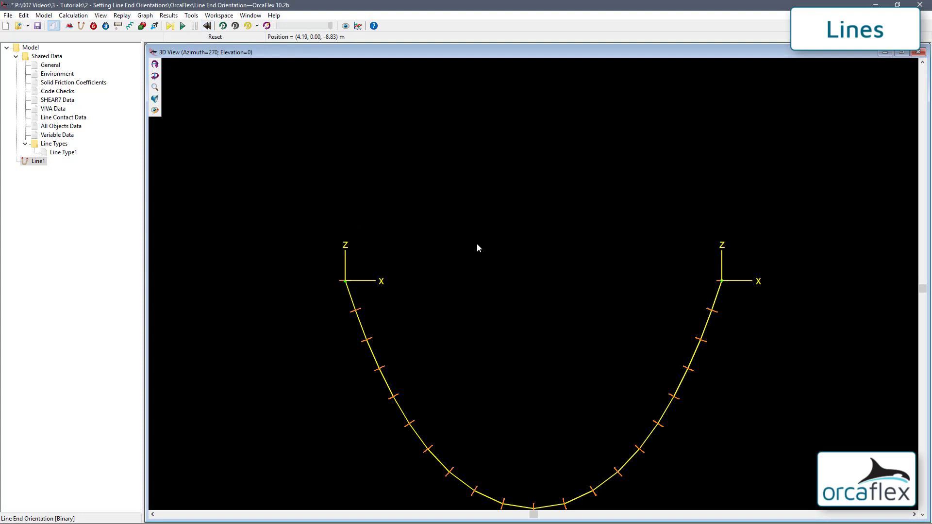
key(ctrl+t)
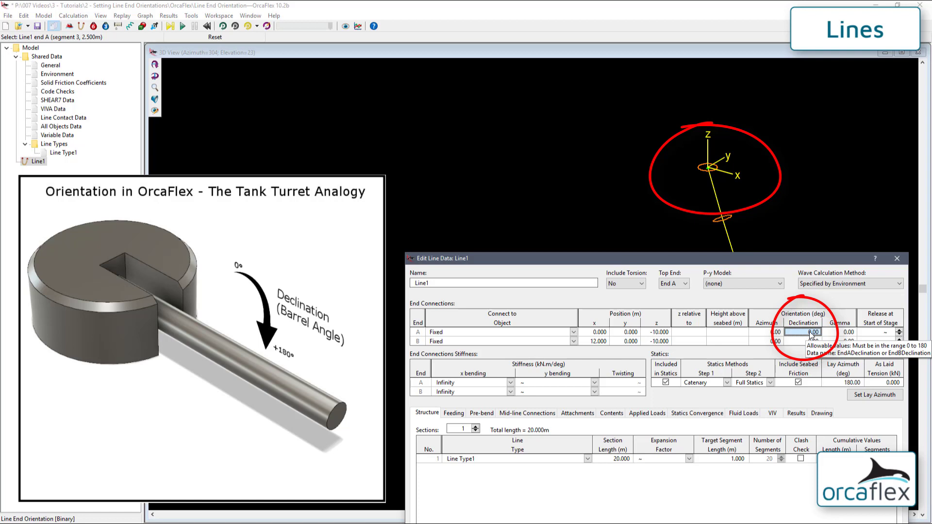
Step End A declination from 15° up to 180° in 15° increments
text(15)
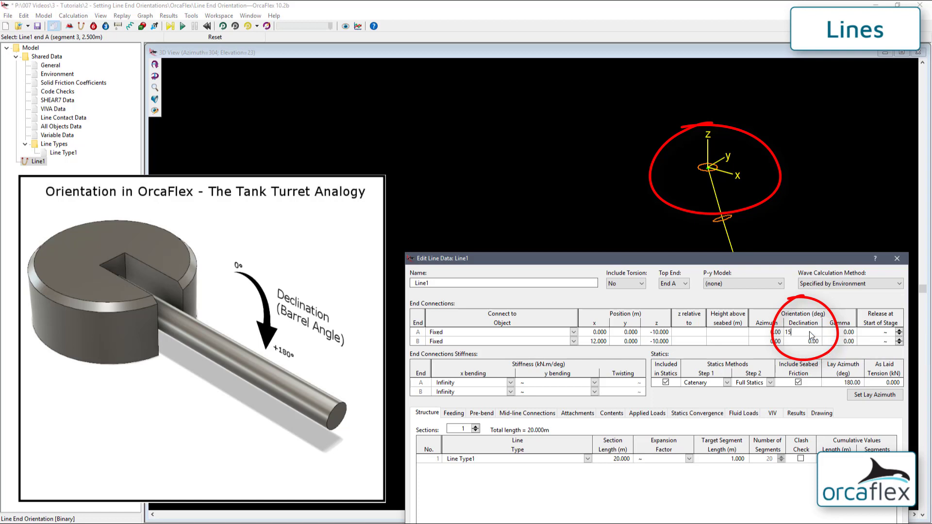
key(Return)
text(30)
key(Return)
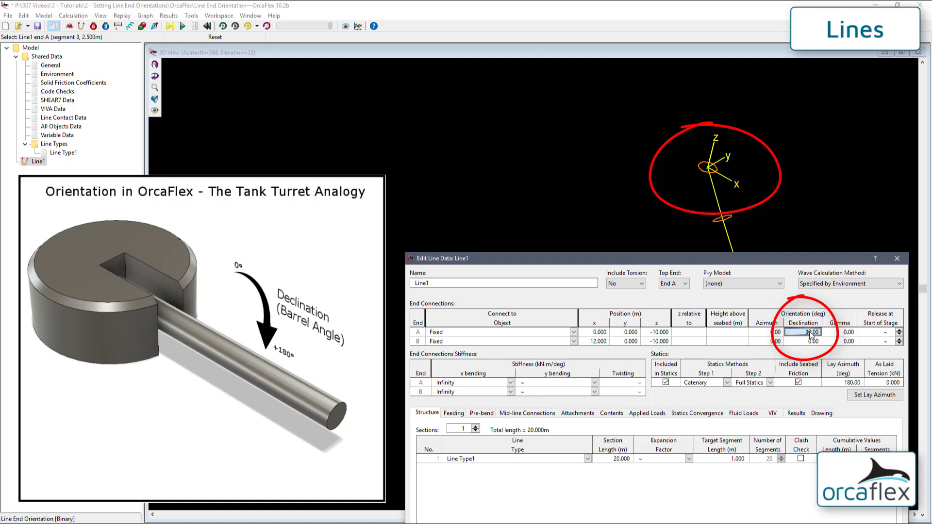
text(45)
key(Return)
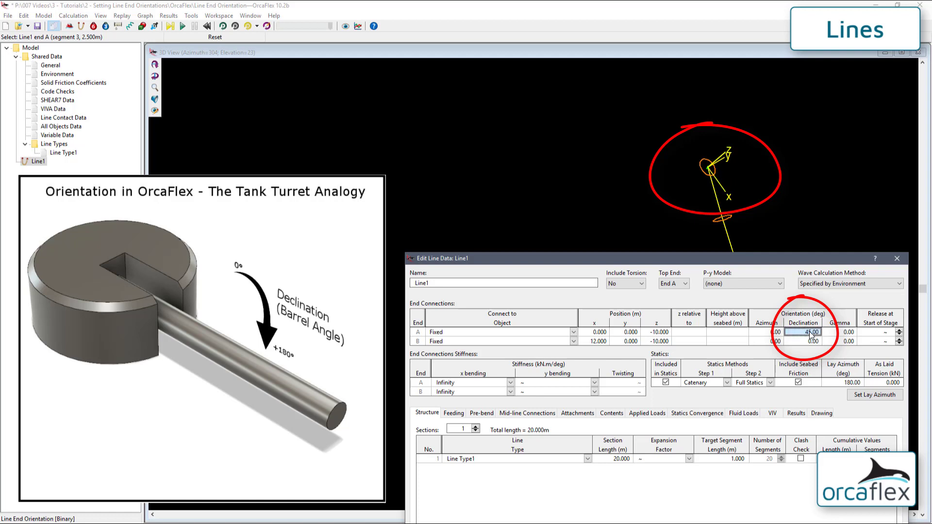
text(60)
key(Return)
text(75)
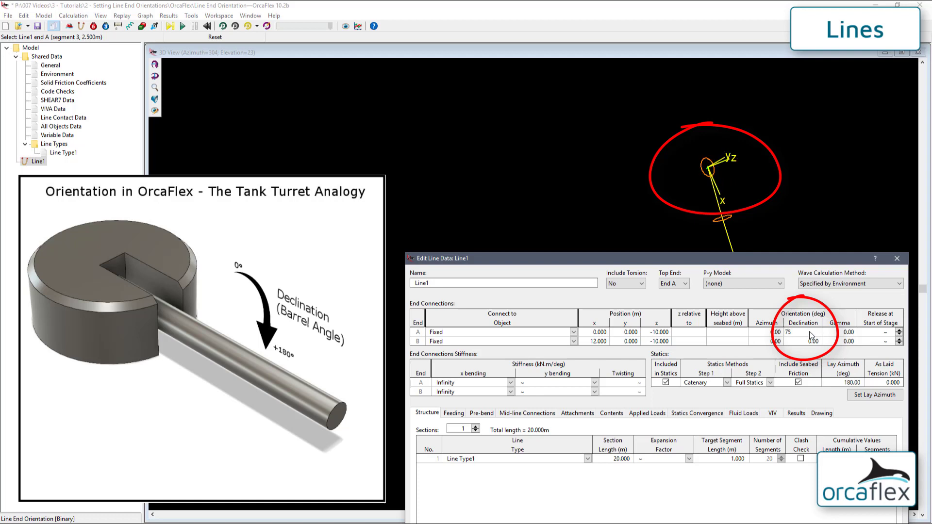
key(Return)
text(90)
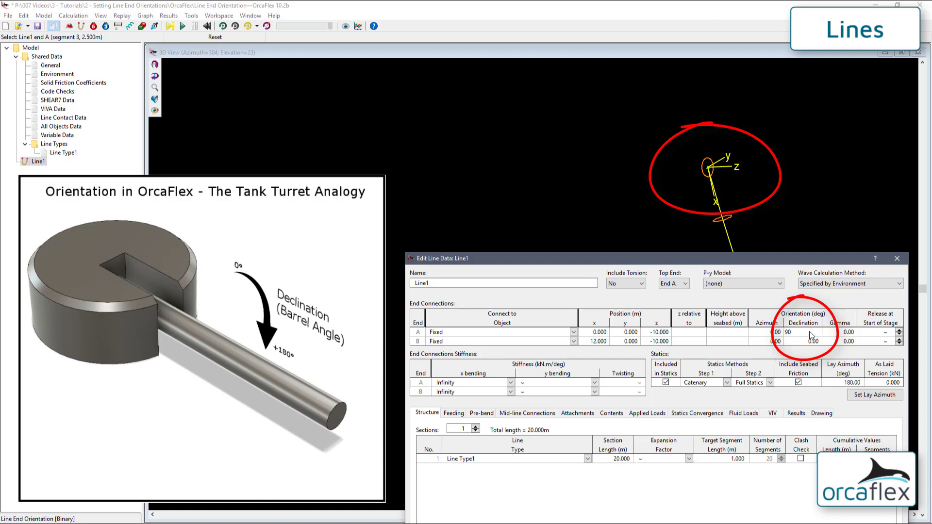
key(Return)
text(105)
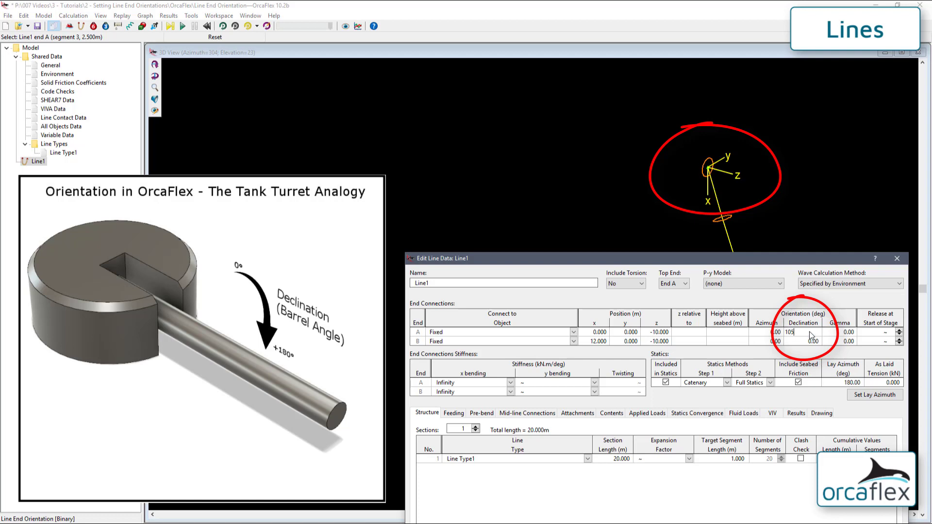
key(Return)
text(120)
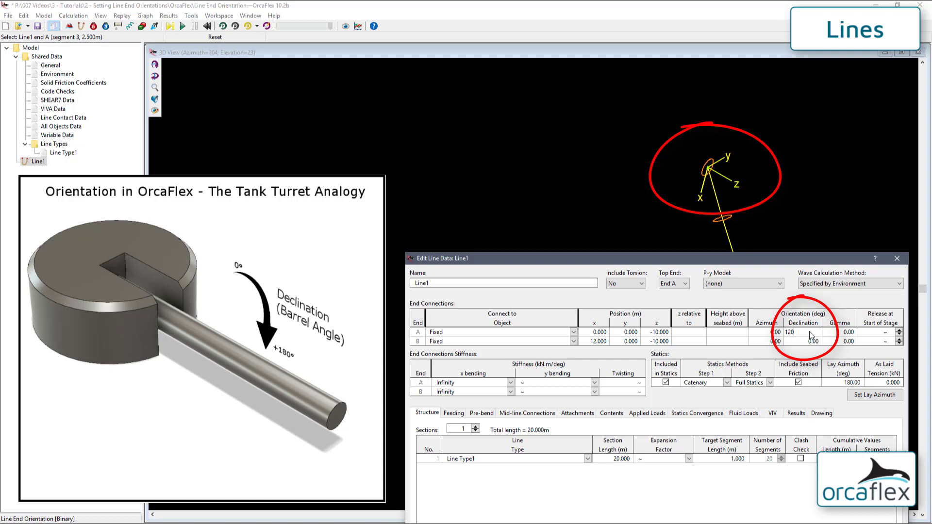
key(Return)
text(135)
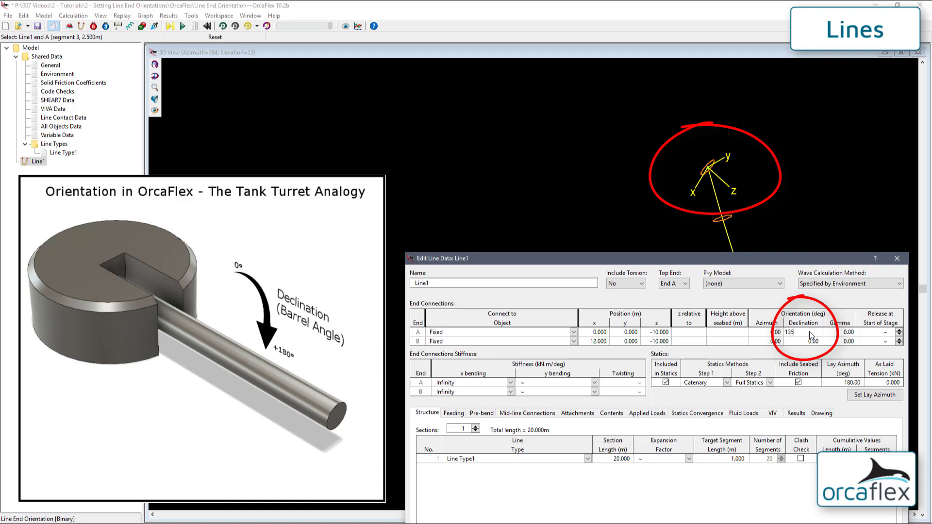
key(Return)
text(150)
key(Return)
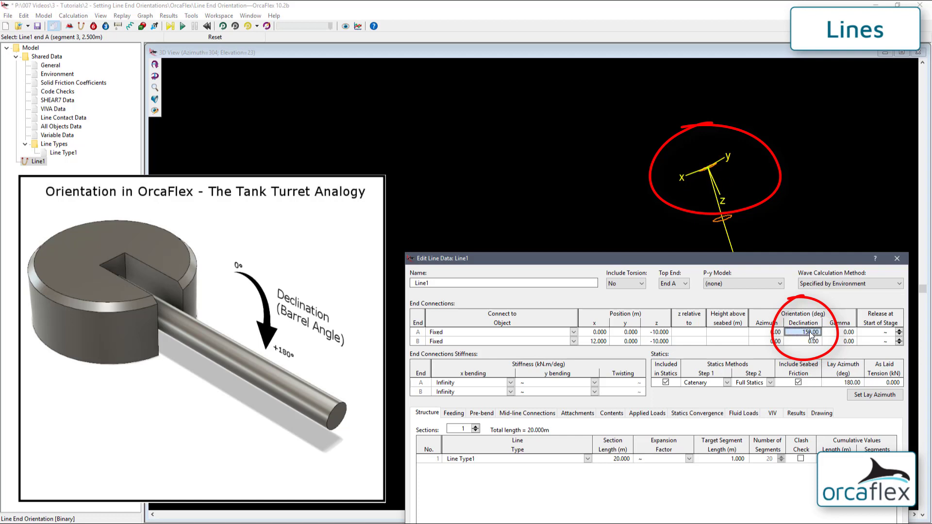
text(165)
key(Return)
text(180)
key(Return)
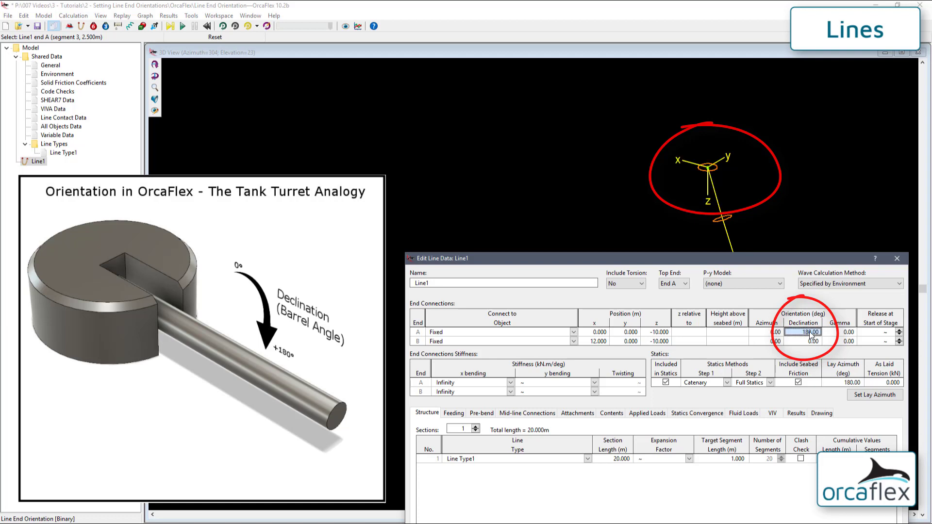
Try a 195° End A declination, then set it to 90° instead
text(195)
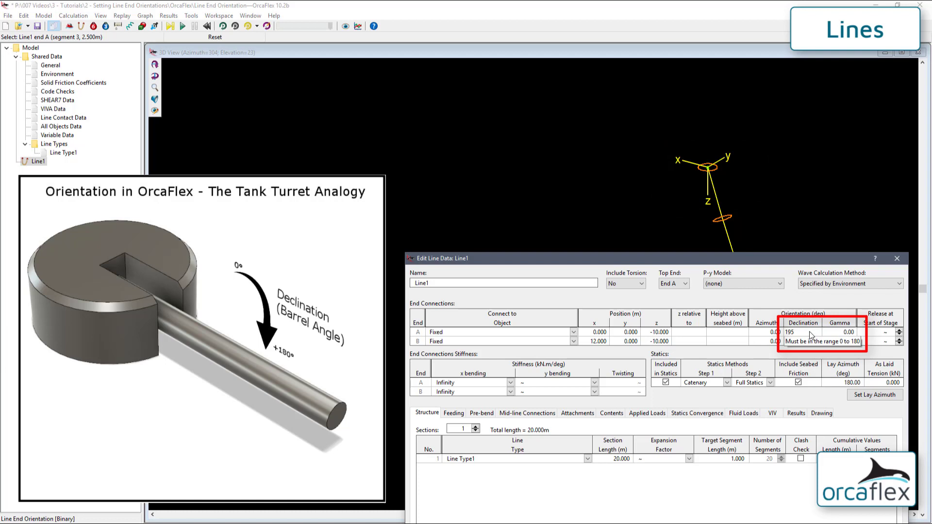
key(BackSpace)
key(BackSpace)
key(BackSpace)
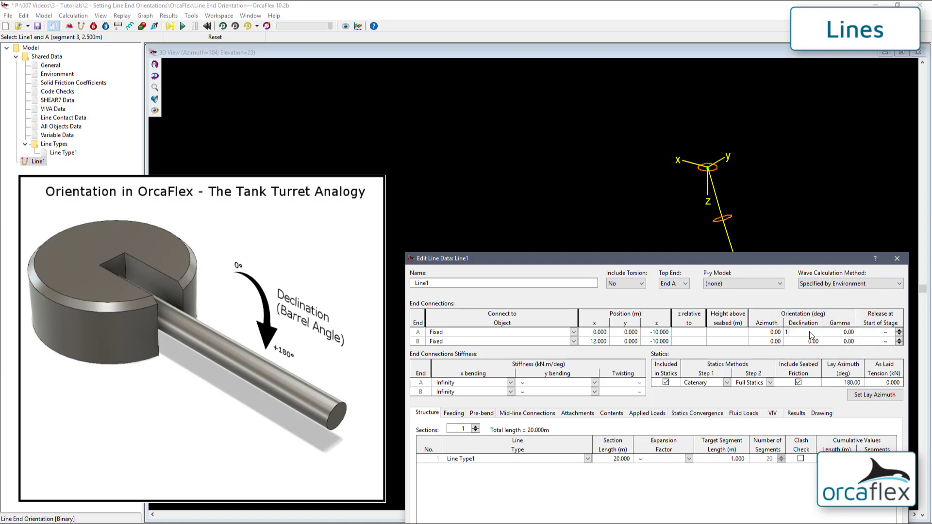
text(90)
key(Return)
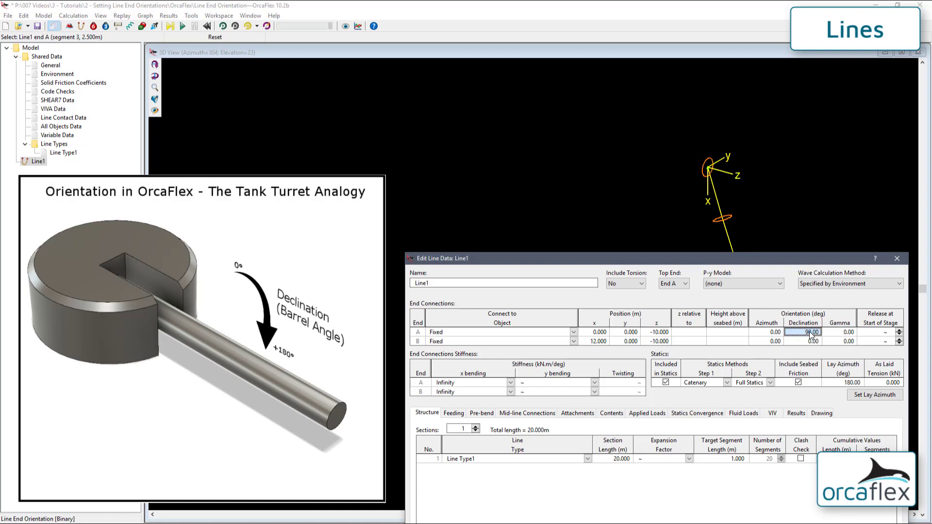
Step End A azimuth from 10° up to 180° in roughly 15° increments
click(766, 333)
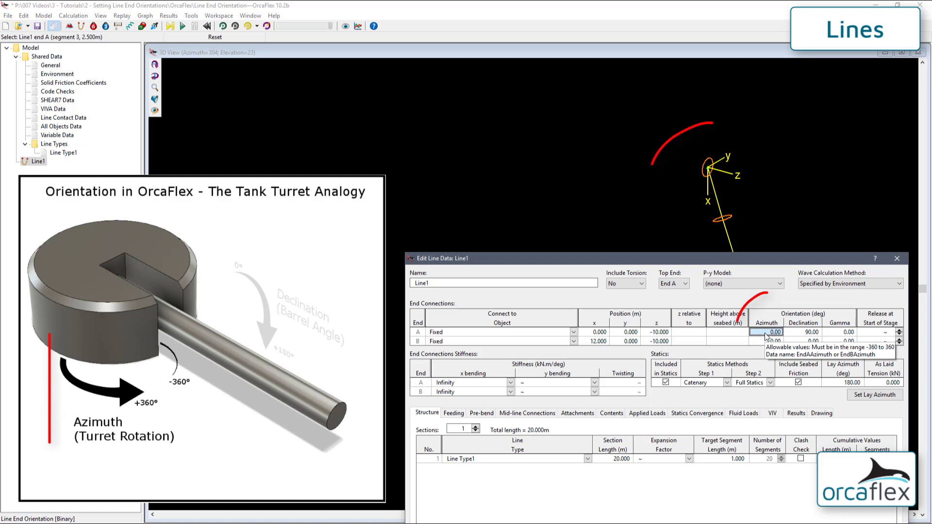
text(10)
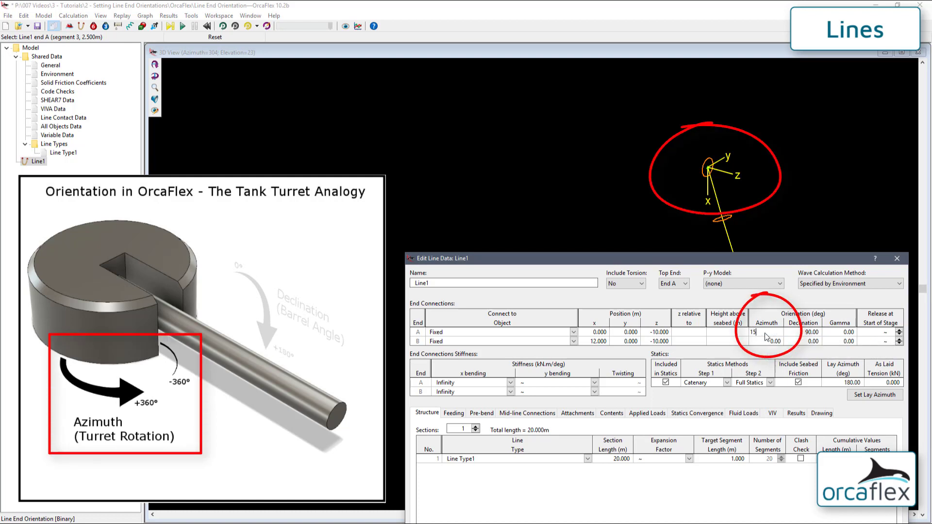
key(Return)
text(30)
key(Return)
text(60)
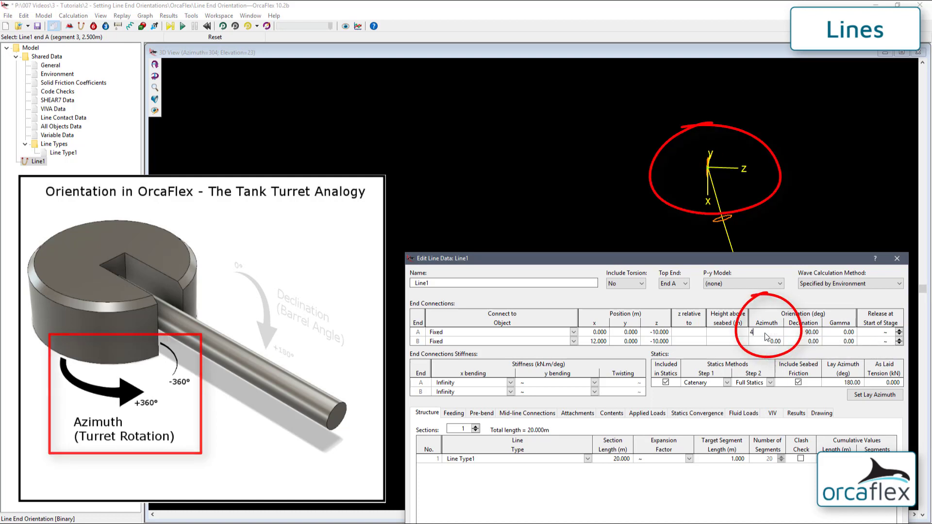
key(Return)
text(75)
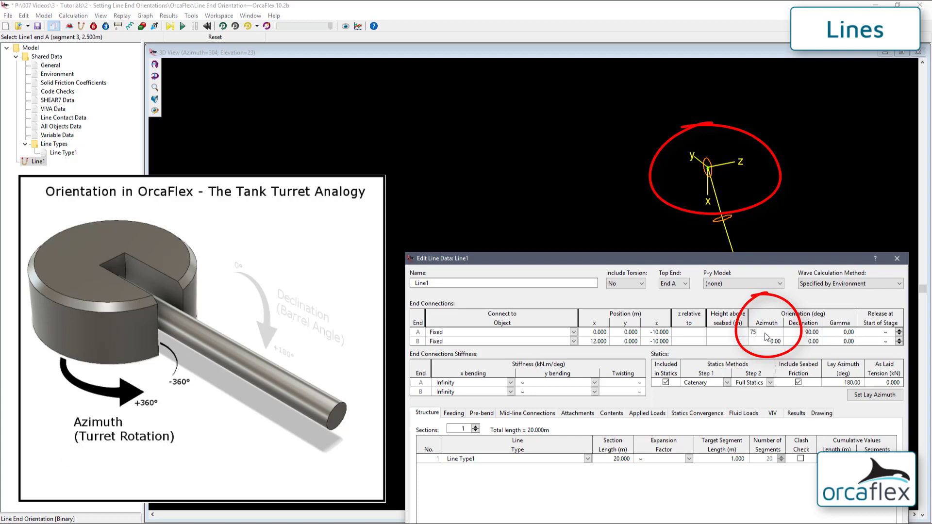
key(Return)
text(90)
key(Return)
text(1)
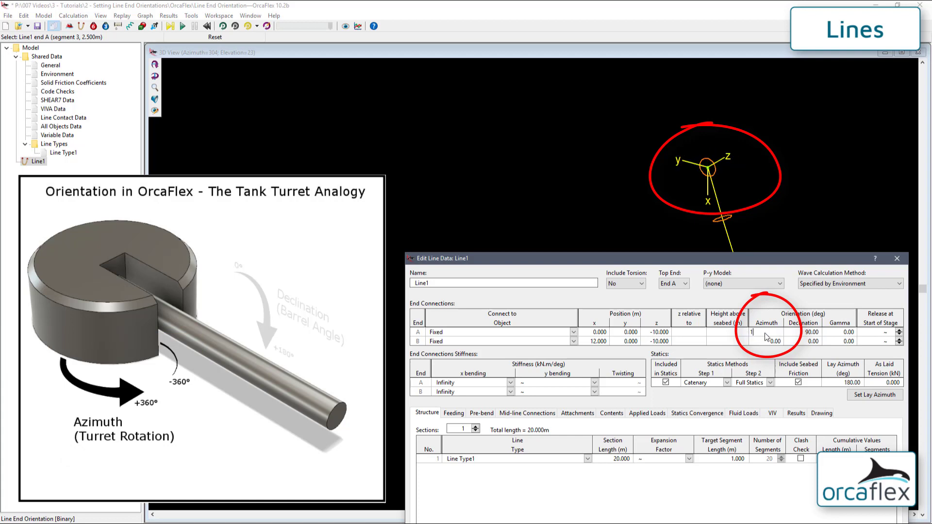
text(05)
key(Return)
text(120)
key(Return)
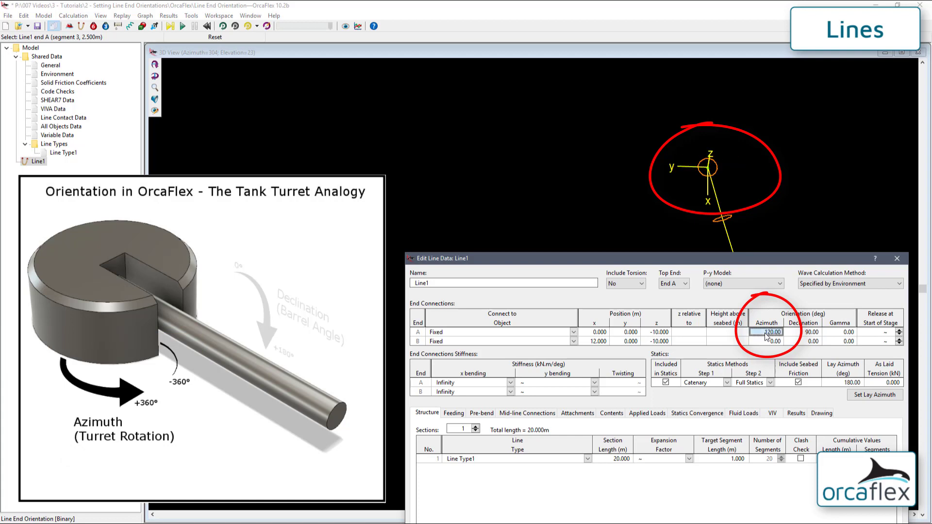
text(135)
key(Return)
text(150)
key(Return)
text(165)
key(Return)
text(180)
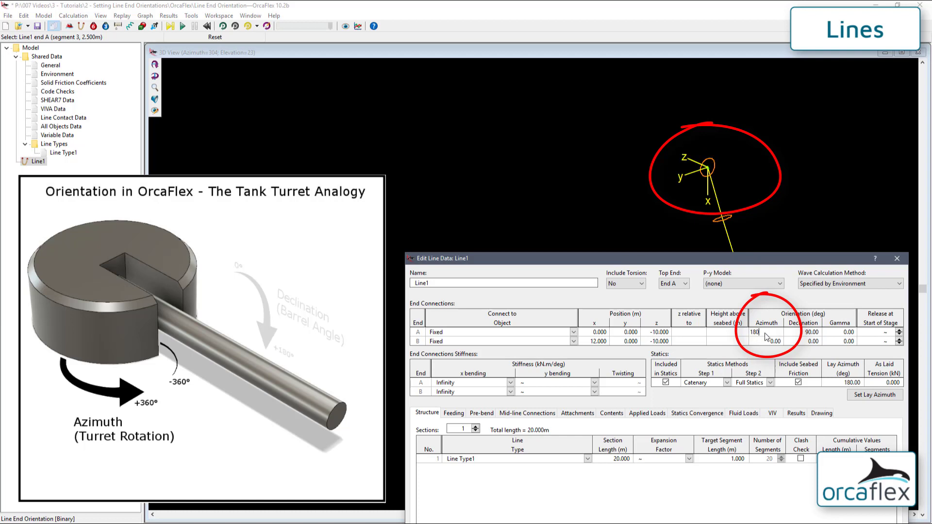
key(Return)
Continue stepping End A azimuth from 195° through to 360°
text(195)
key(Return)
text(2)
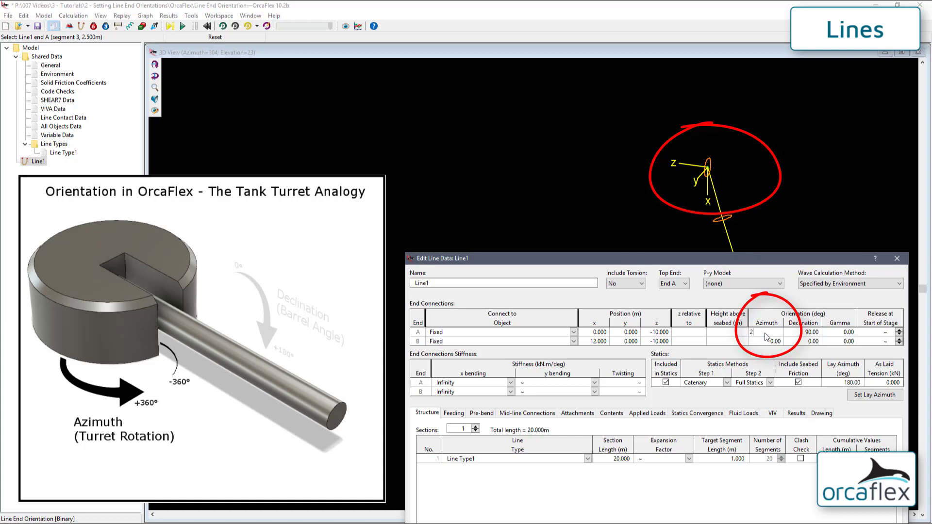
text(10)
key(Return)
text(225)
key(Return)
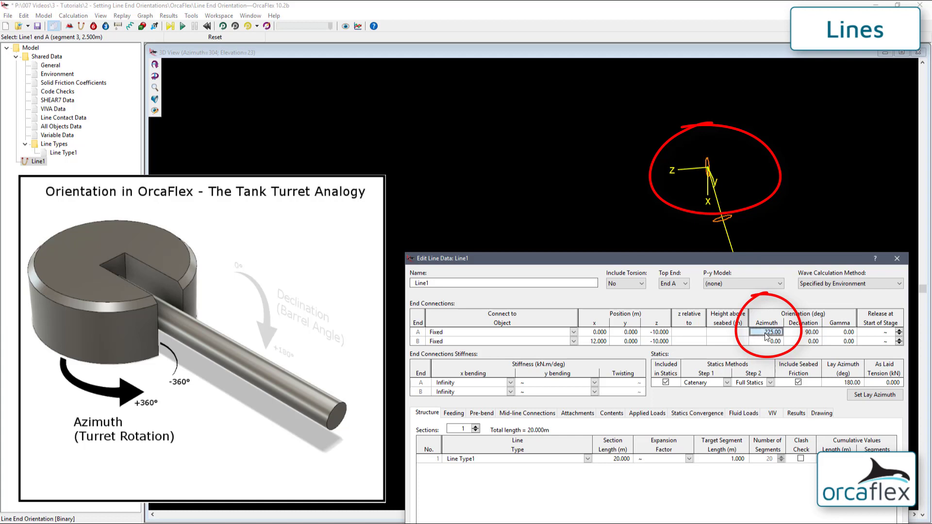
text(240)
key(Return)
text(255)
key(Return)
text(270)
key(Return)
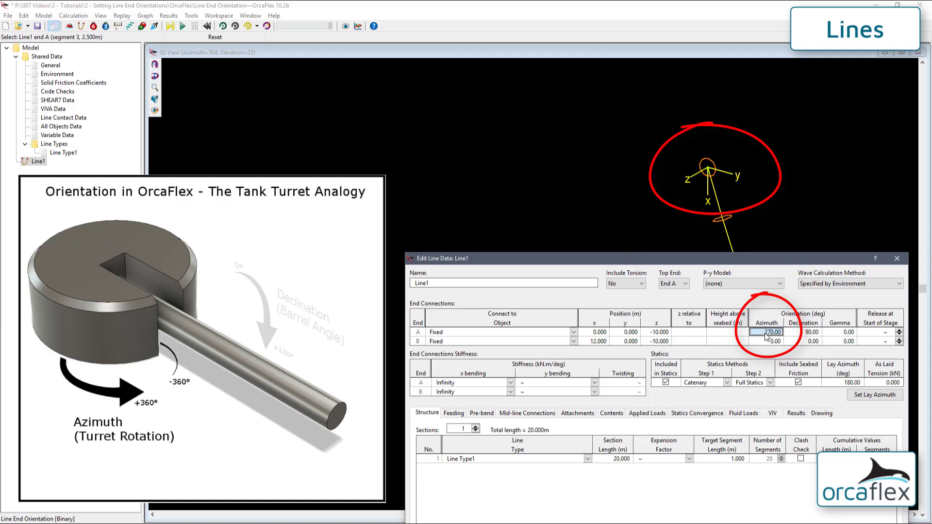
text(285)
key(Return)
text(300)
key(Return)
text(315)
key(Return)
text(3)
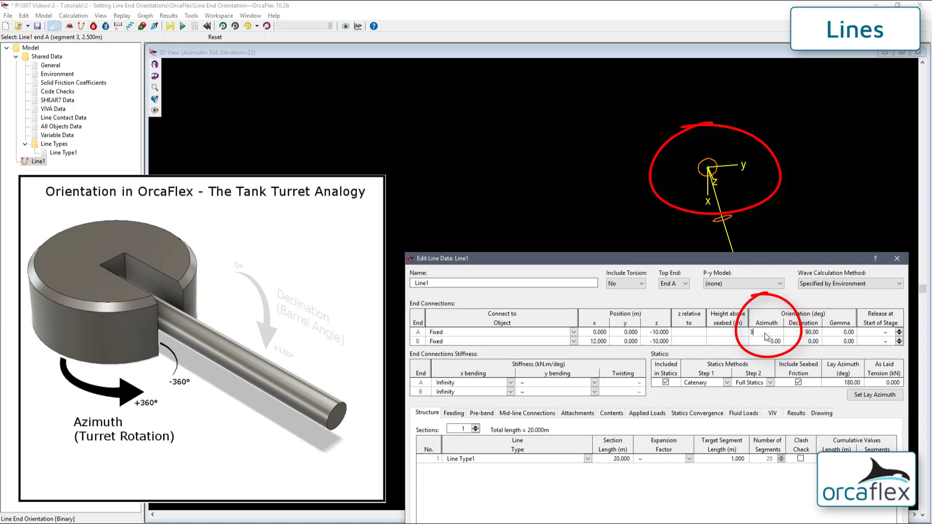
text(30)
key(Return)
text(345)
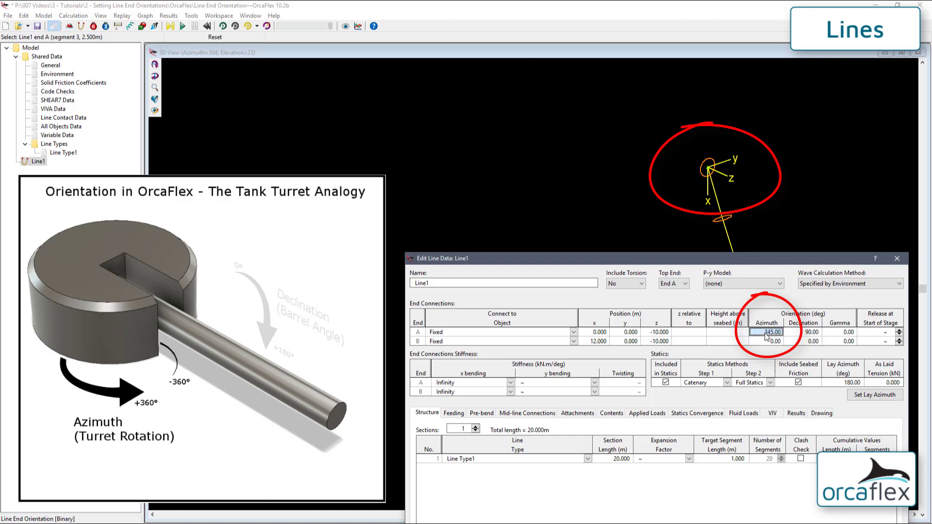
key(Return)
text(360)
key(Return)
Set End A azimuth to 0°, try -15° and -30°, then return to 0°
text(0)
key(Return)
text(-15)
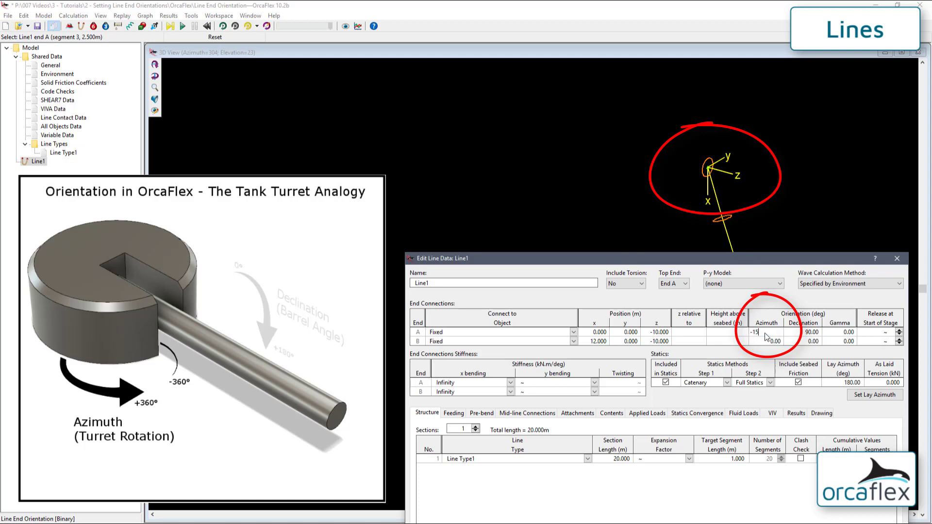
key(Return)
text(-30)
key(Return)
text(0)
key(Return)
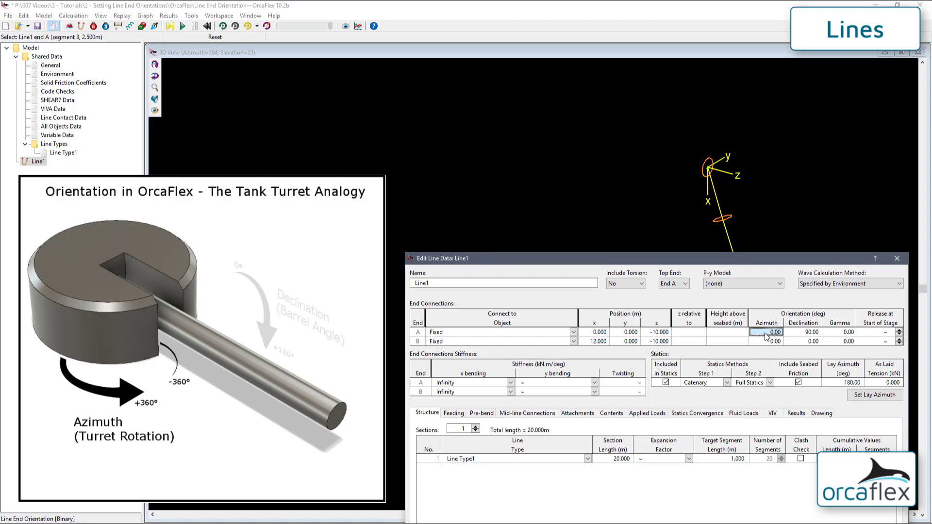
Step End A gamma from 30° up to 105° in 15° increments
click(833, 334)
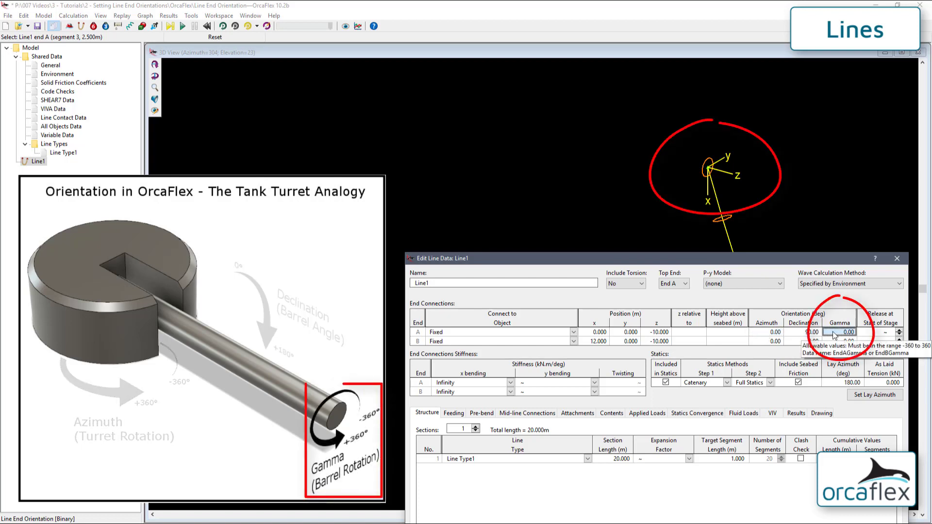
text(30)
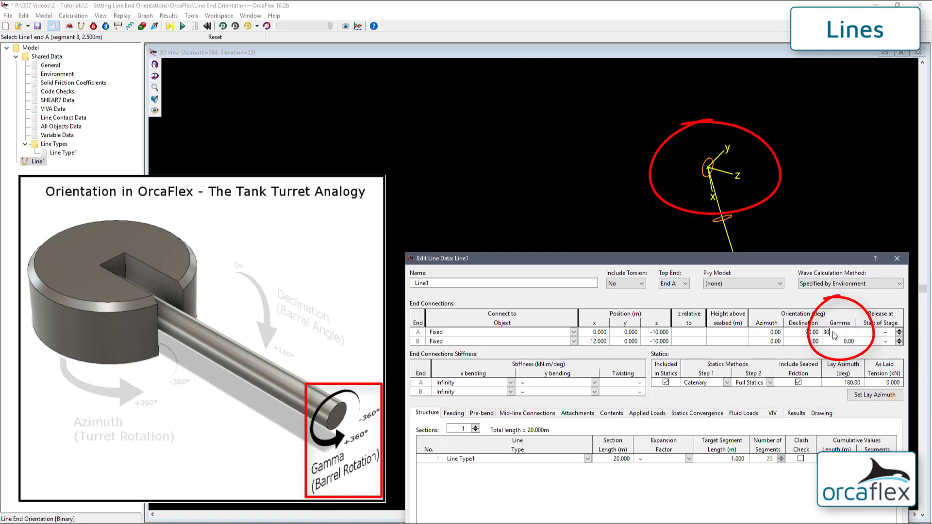
key(Return)
text(45)
key(Return)
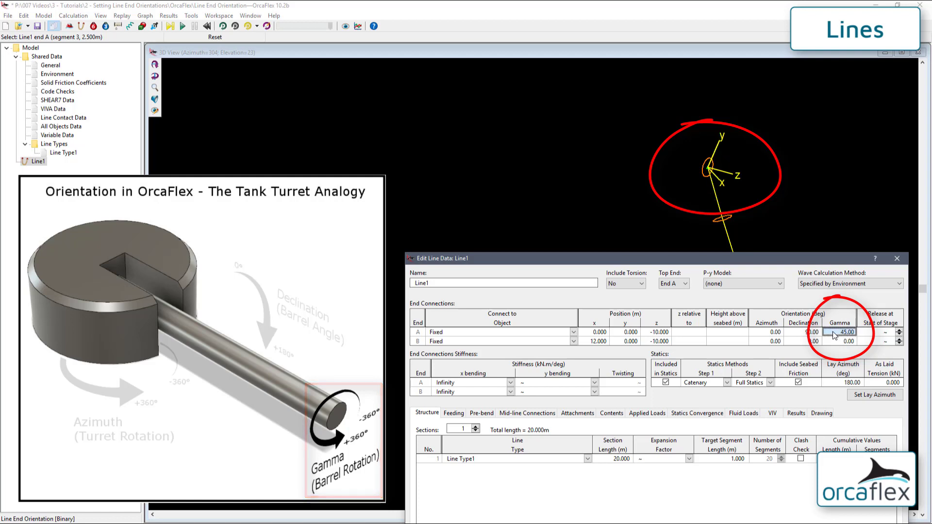
text(60)
key(Return)
text(75)
key(Return)
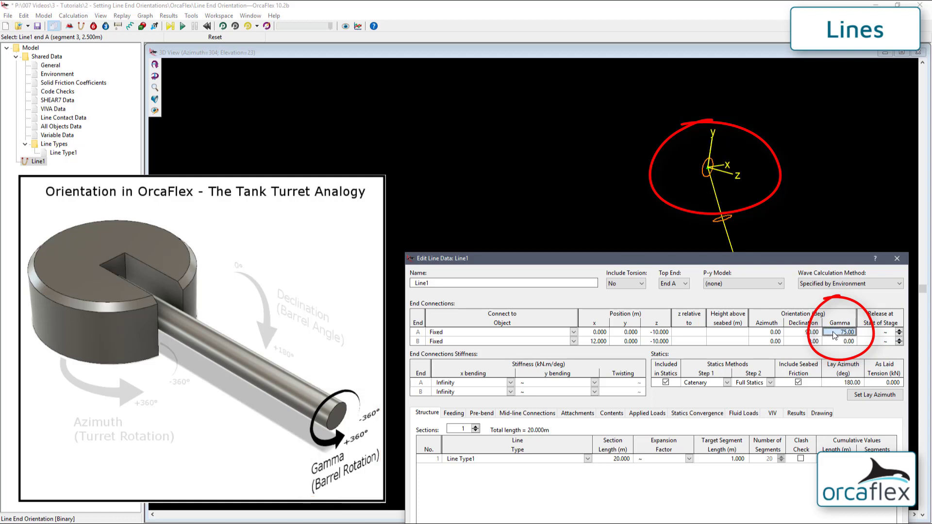
text(90)
key(Return)
text(105)
key(Return)
Step End A gamma back down from 90° through 0° to -60°
text(90)
key(Return)
text(75)
key(Return)
text(60)
key(Return)
text(45)
key(Return)
text(30)
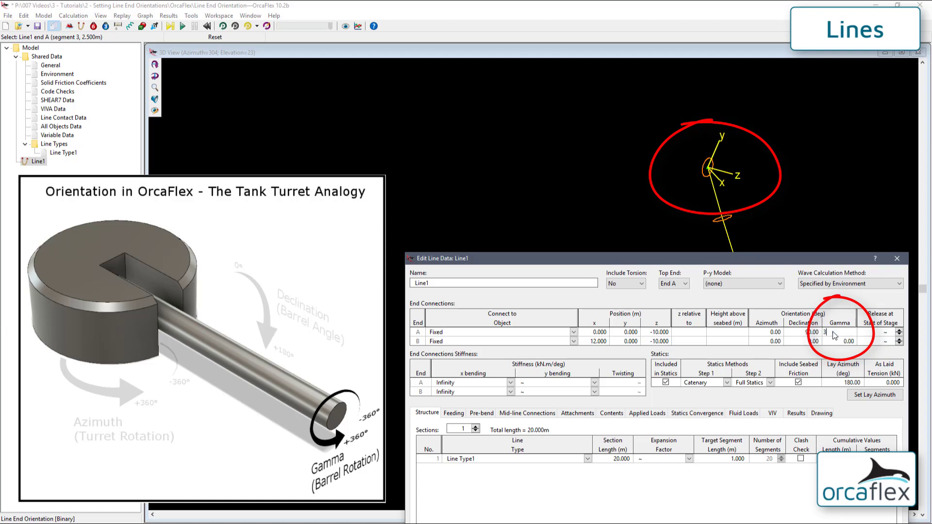
key(Return)
text(15)
key(Return)
text(00)
key(Return)
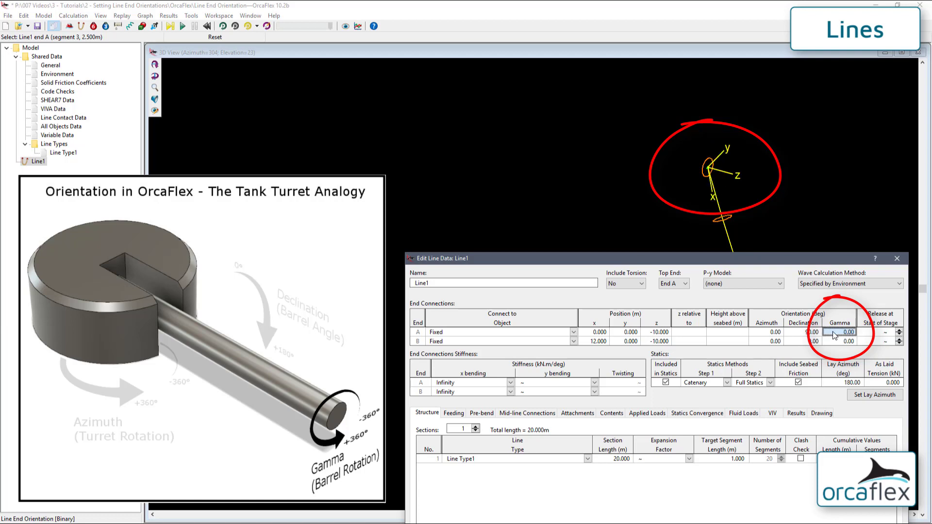
text(-15)
key(Return)
text(-30)
key(Return)
text(-45)
key(Return)
text(-60)
key(Return)
Bring End A gamma back up from -45° to 0°
text(-45)
key(Return)
text(-30)
key(Return)
text(-15)
key(Return)
text(0)
key(Return)
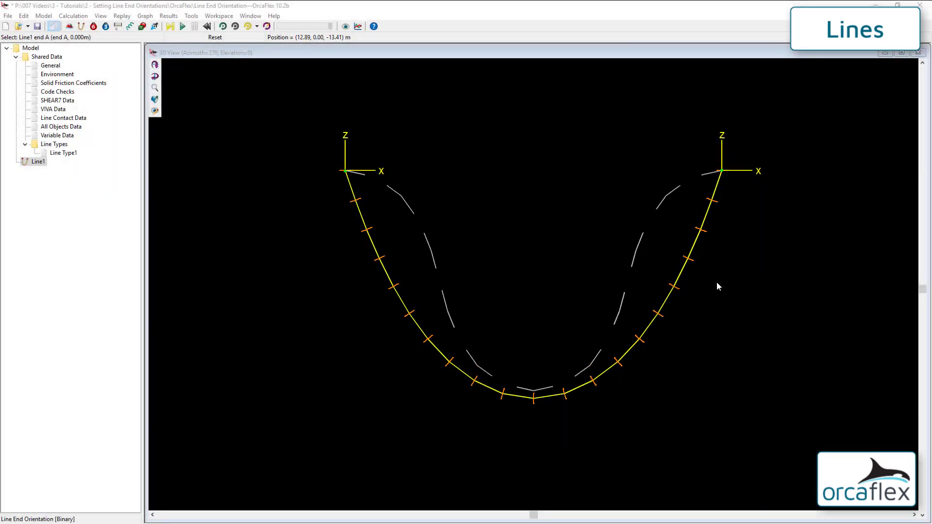
Reopen Line1's data and set End A declination to 90°
double_click(678, 281)
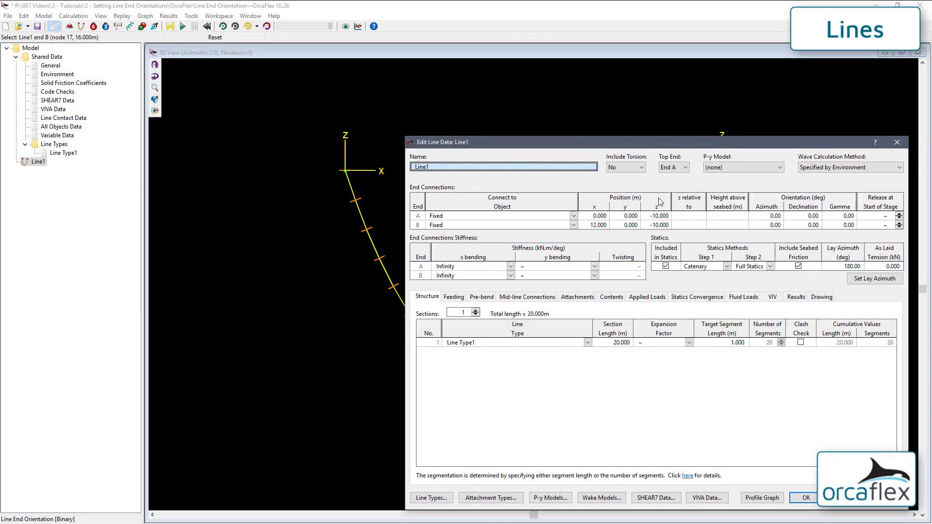
mouse_move(647, 145)
mouse_down()
mouse_move(614, 168)
mouse_move(538, 271)
mouse_up()
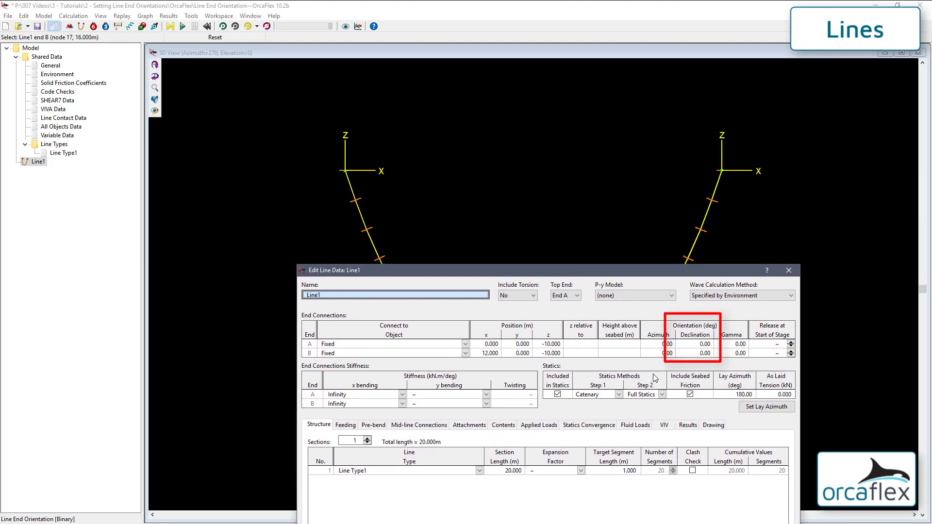
click(693, 344)
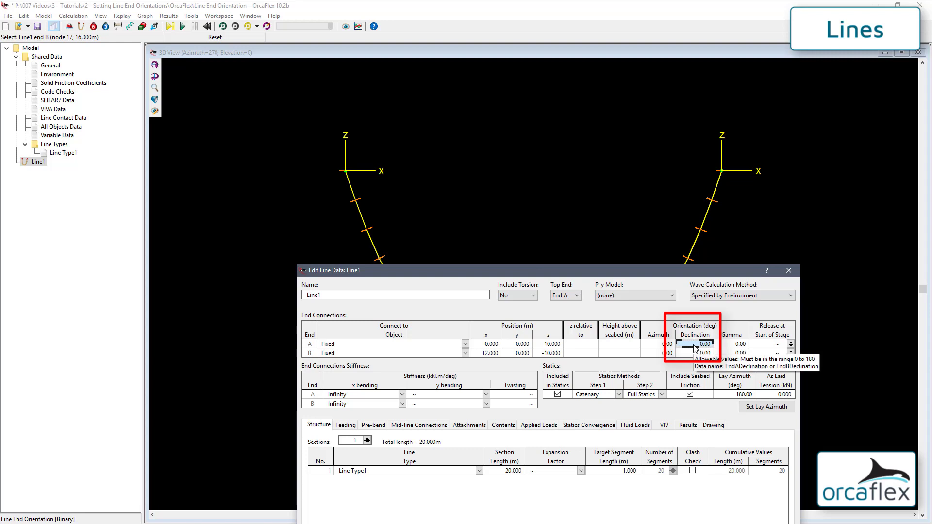
text(90)
key(Return)
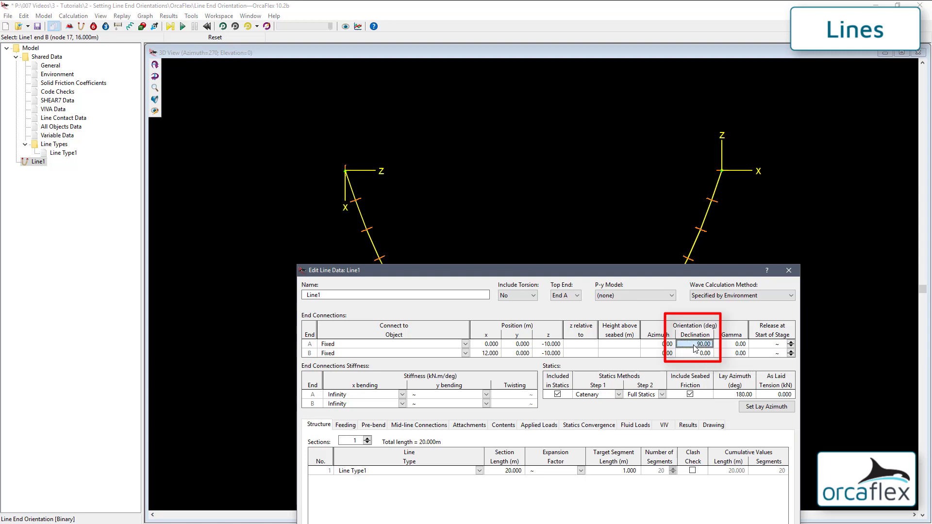
Set End B declination to 90° and calculate statics
click(703, 354)
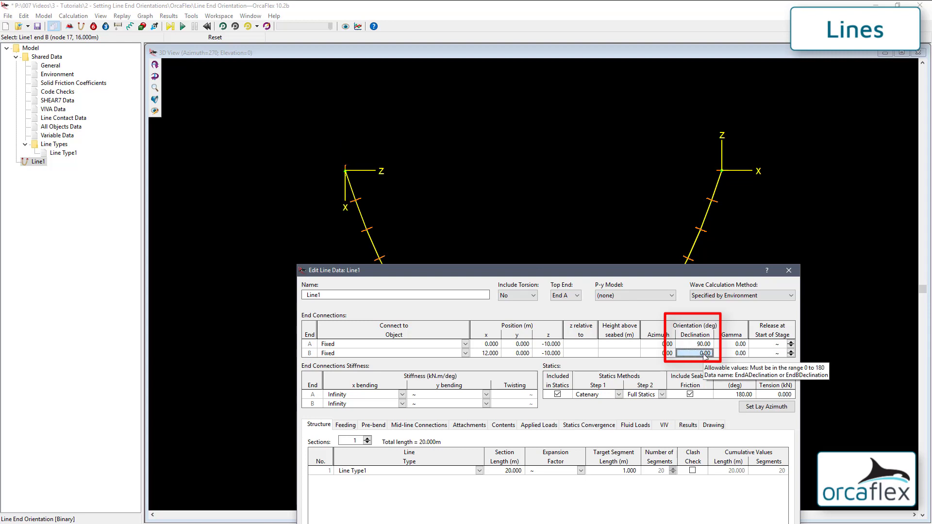
text(90)
key(Return)
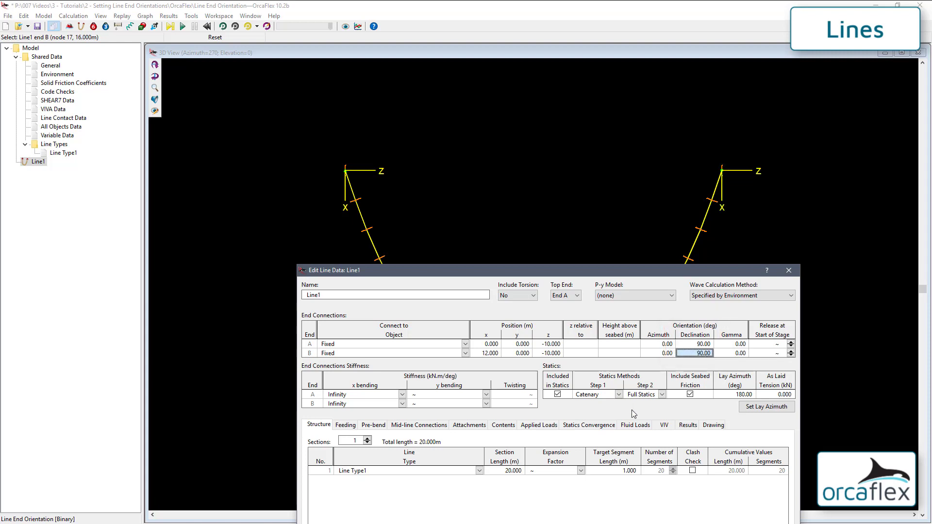
key(F9)
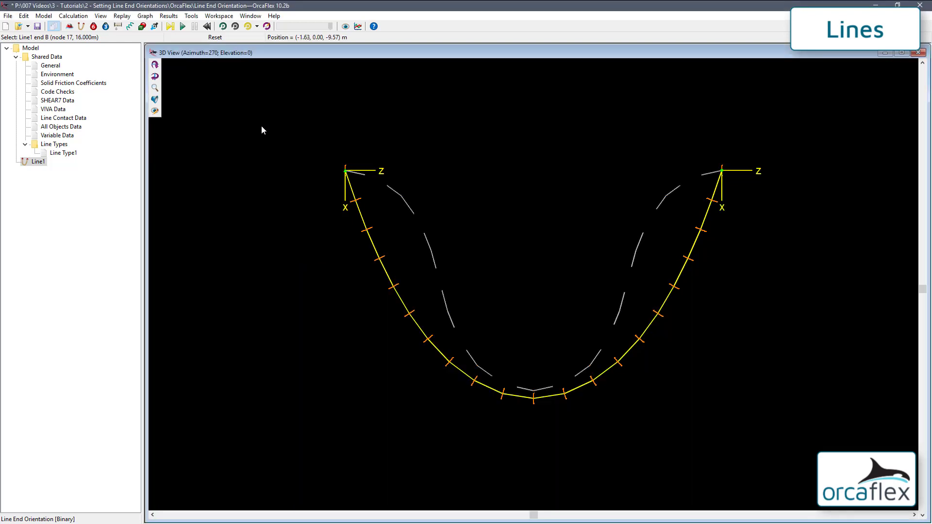
Recalculate statics for Line1
click(171, 26)
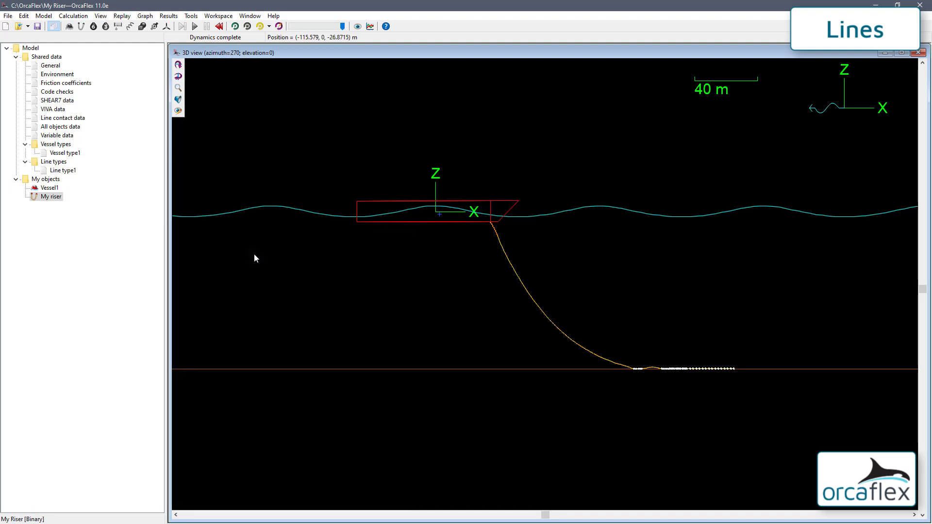
Reset the model and open My riser's line data from the 3D view
click(220, 26)
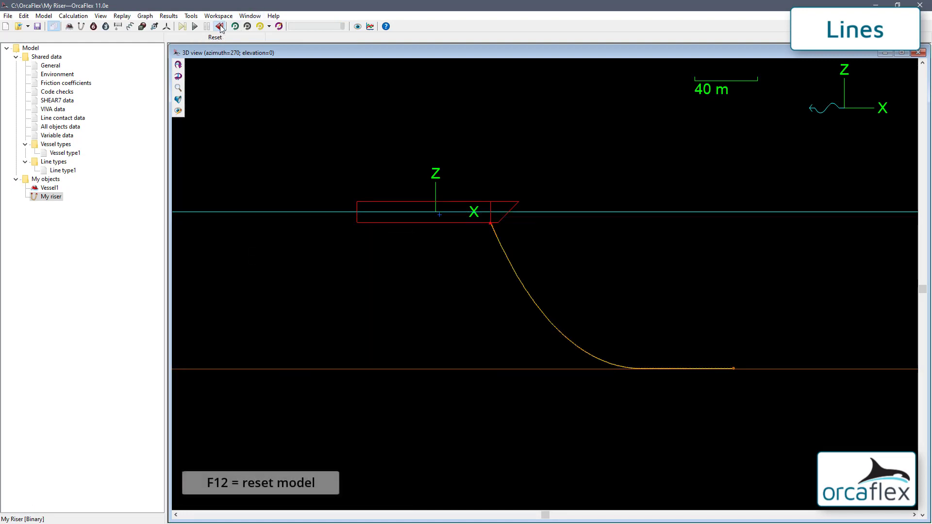
double_click(510, 266)
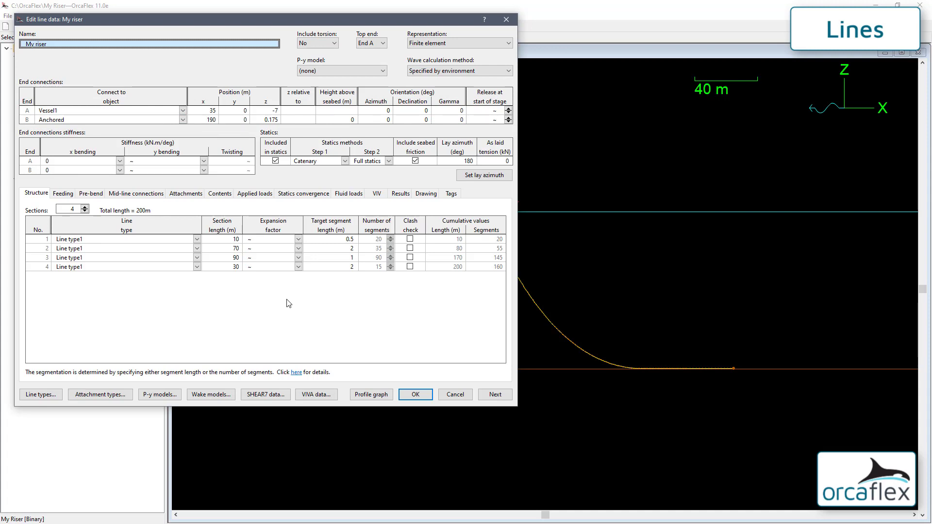
Give End A a 175° declination and Infinity x bending stiffness, then close the line data
click(412, 111)
text(175)
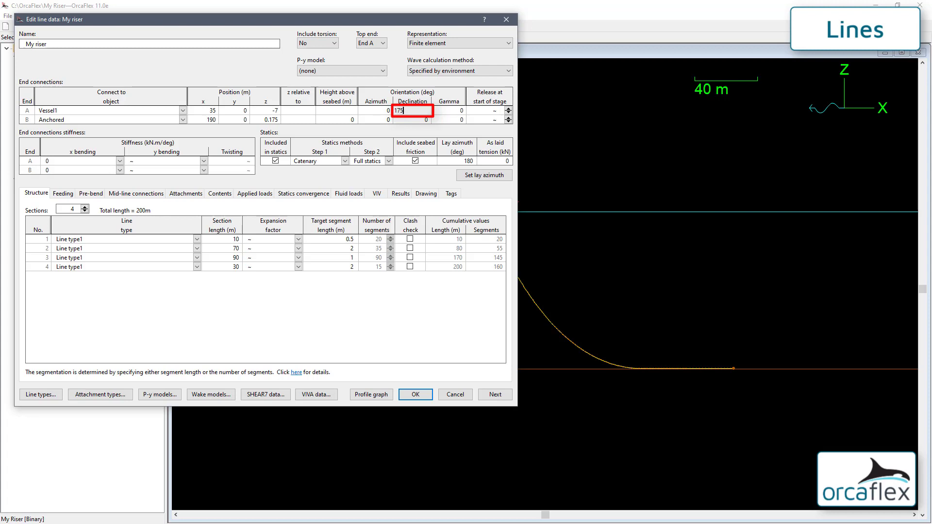
key(Return)
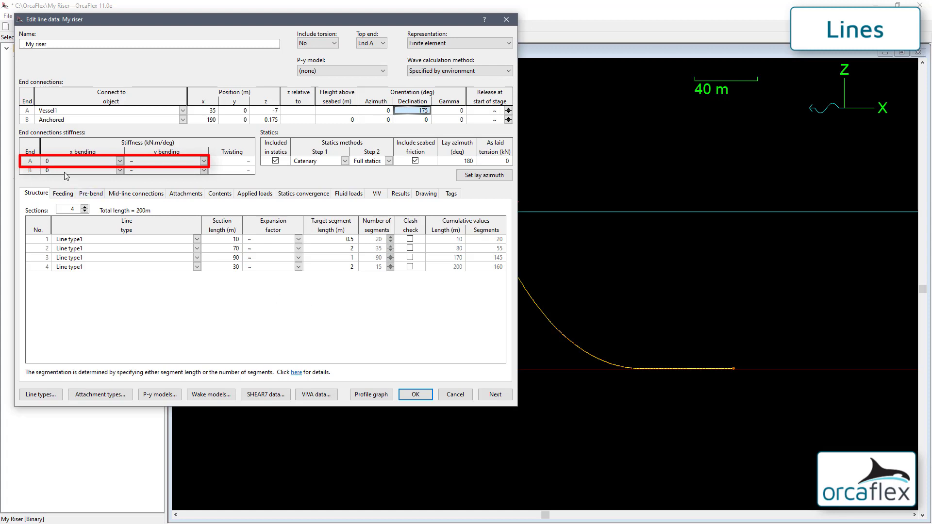
click(120, 161)
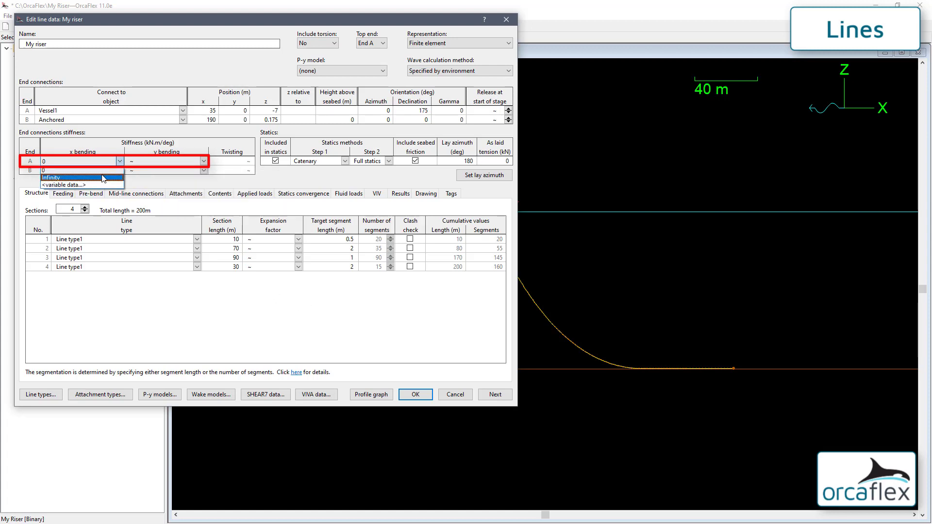
click(103, 177)
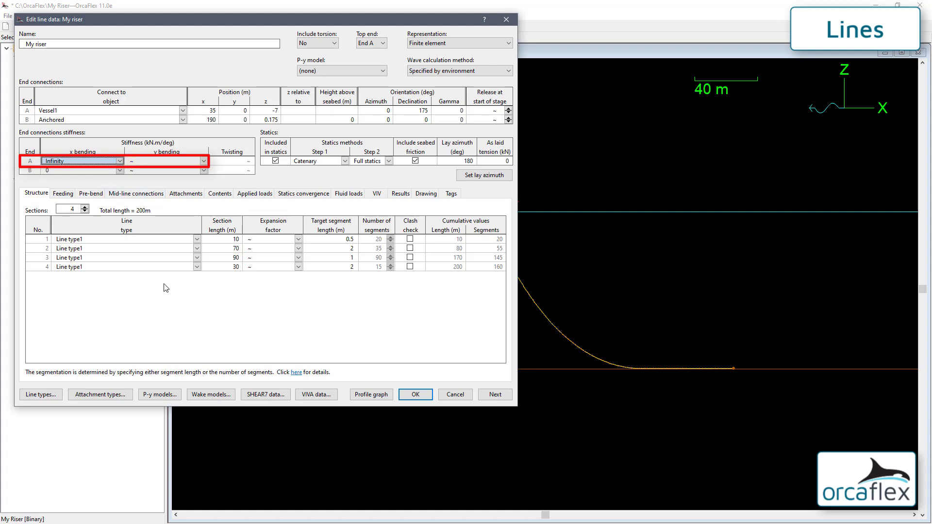
click(416, 395)
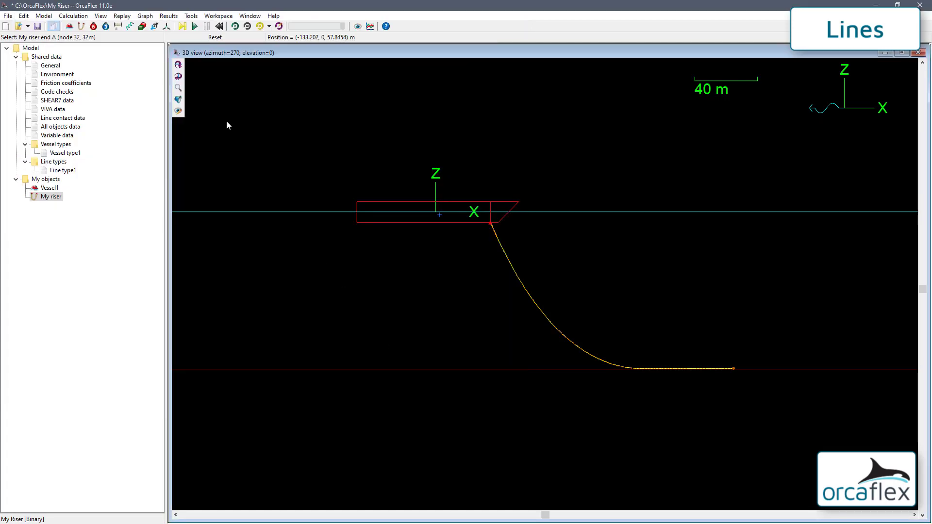
Run the dynamics, zoom in on the riser's top end, and play then stop the replay
click(195, 27)
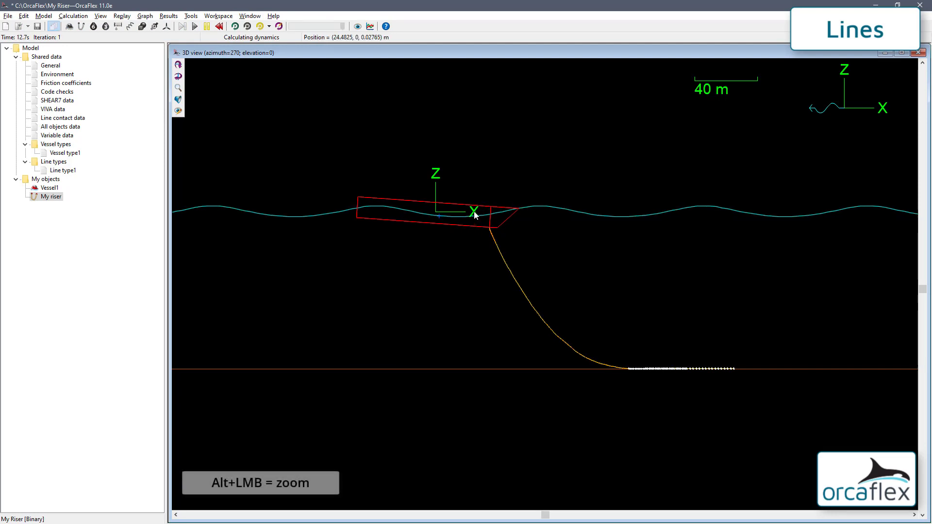
alt+drag(474, 210, 509, 247)
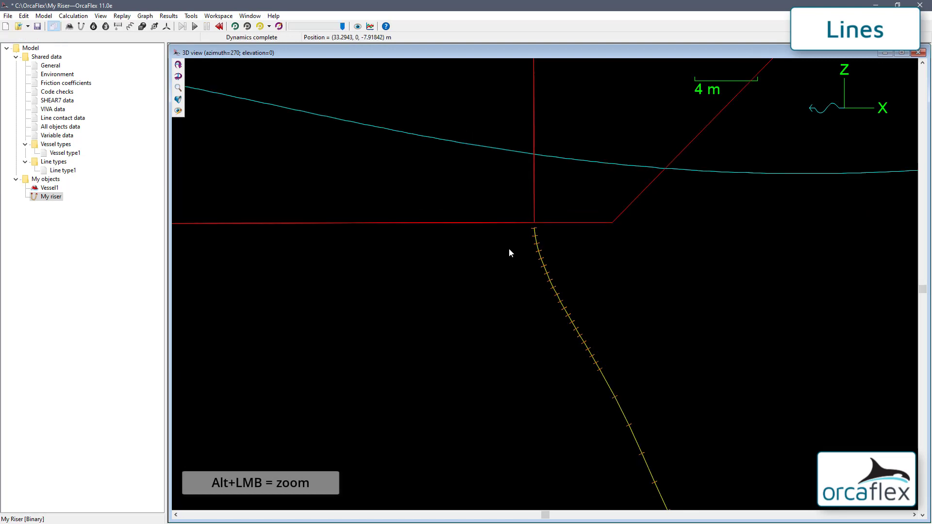
mouse_move(498, 202)
alt+mouse_down()
mouse_move(557, 270)
mouse_move(579, 282)
alt+mouse_up()
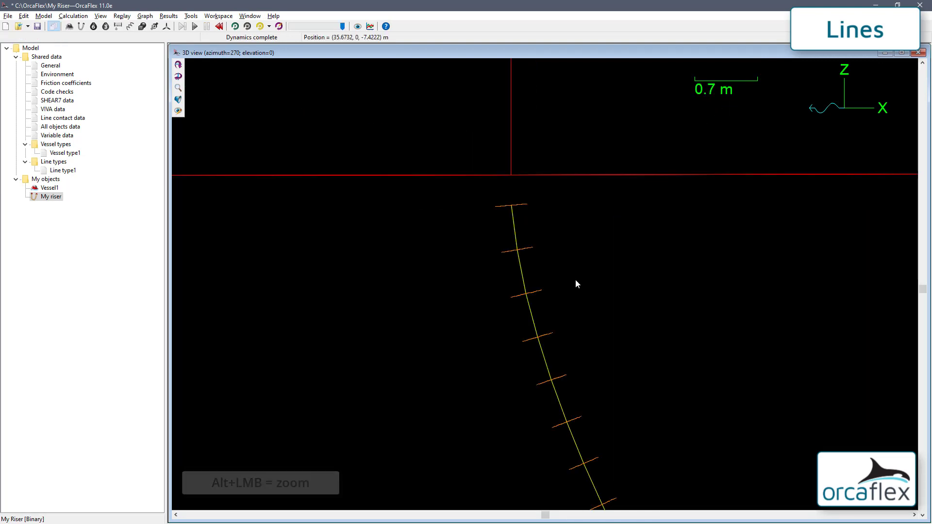
click(235, 26)
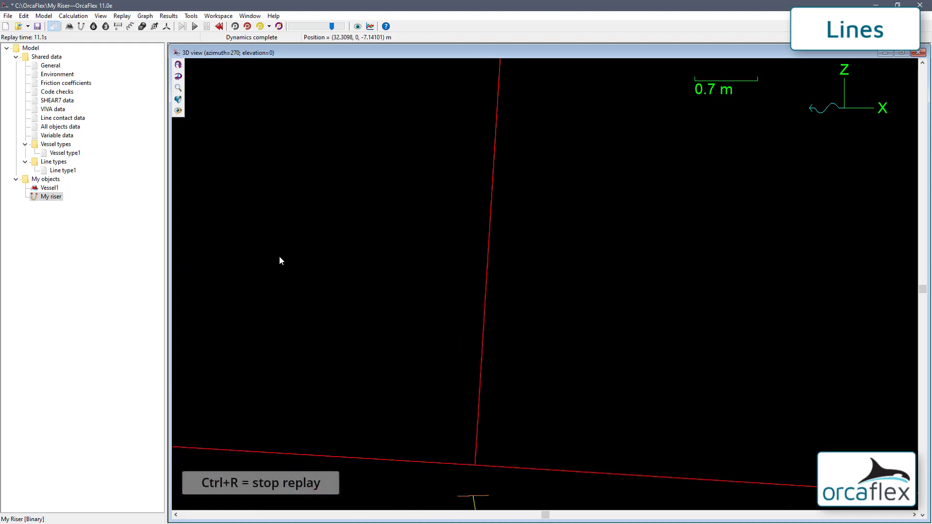
click(247, 27)
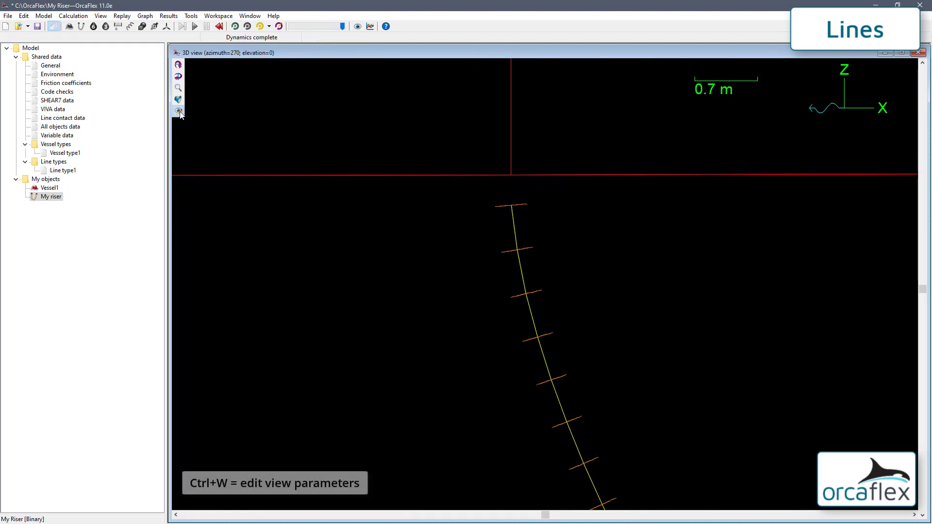
Change the 3D view parameters so the view is relative to Vessel1
click(178, 112)
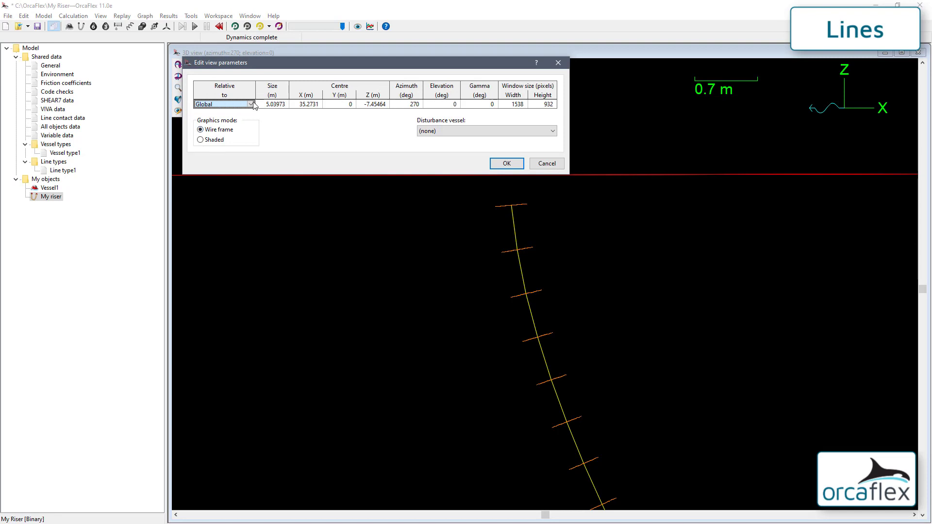
click(252, 104)
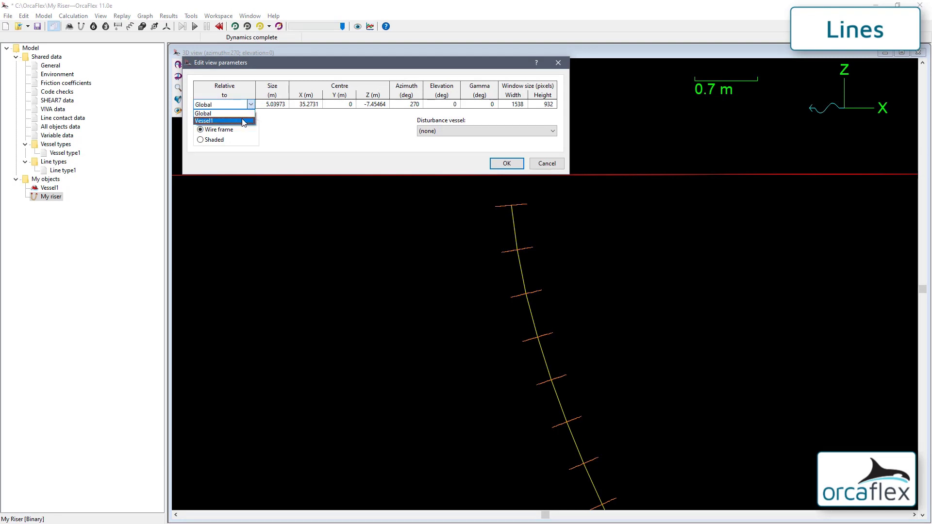
click(243, 120)
click(506, 163)
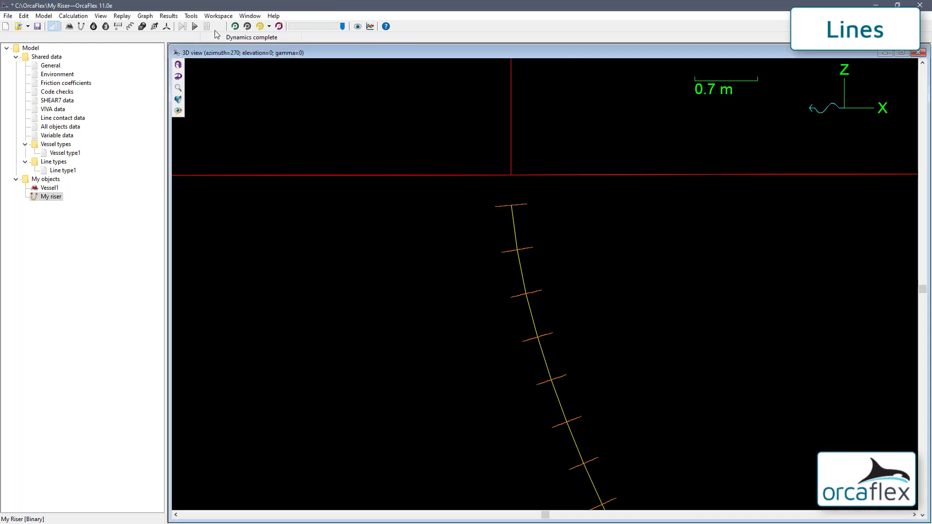
Replay the simulation following Vessel1, zooming out to see the whole riser, then stop it
click(235, 26)
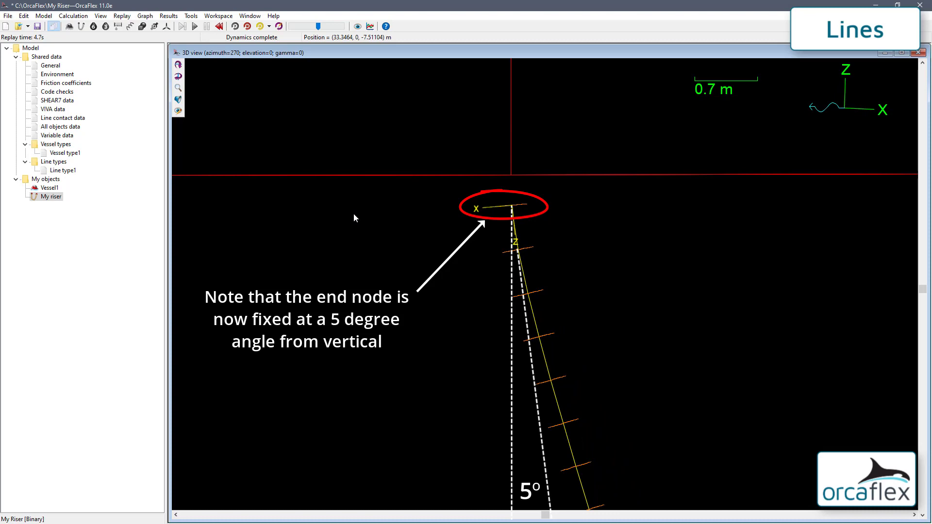
ctrl+scroll(417, 243, down, 2)
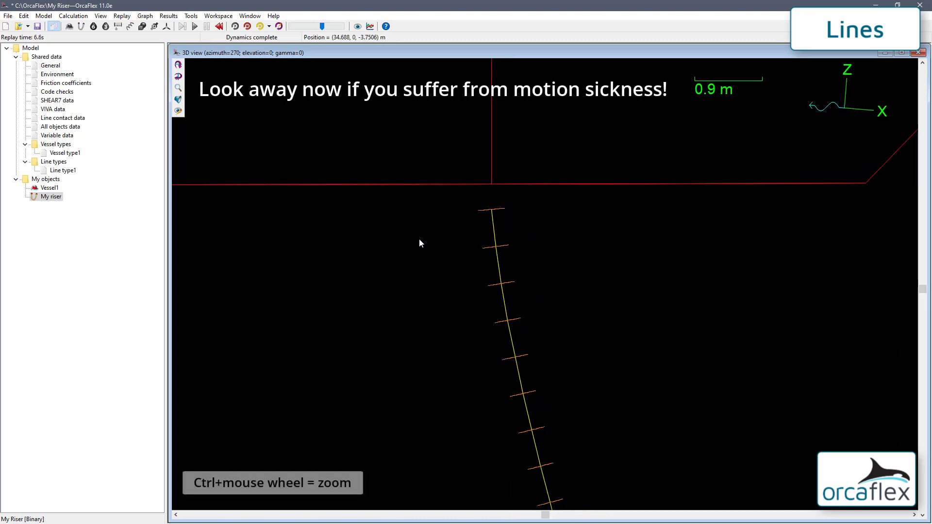
ctrl+scroll(420, 242, down, 10)
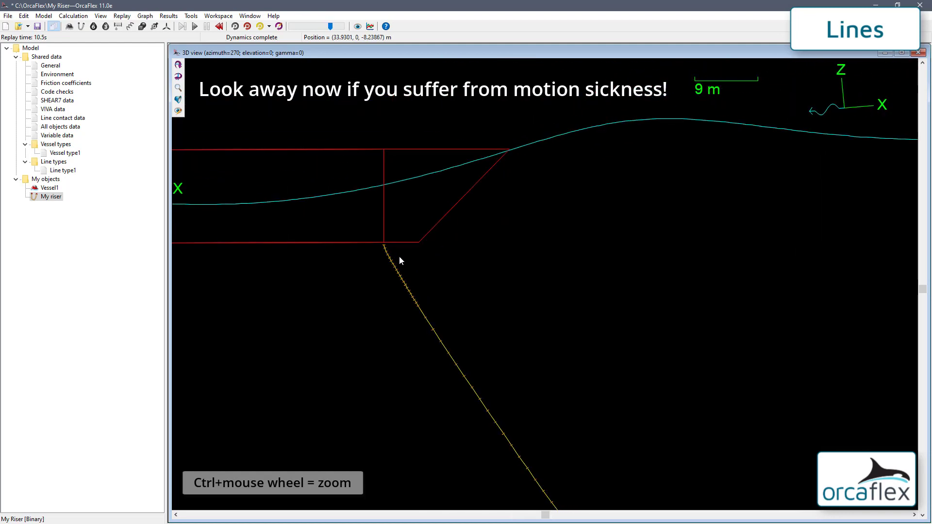
ctrl+scroll(399, 260, down, 8)
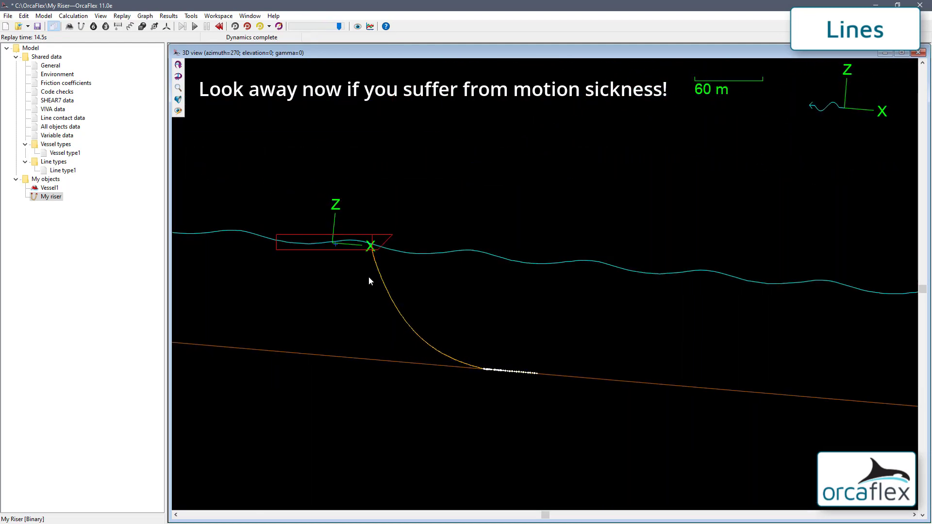
ctrl+scroll(369, 278, up, 3)
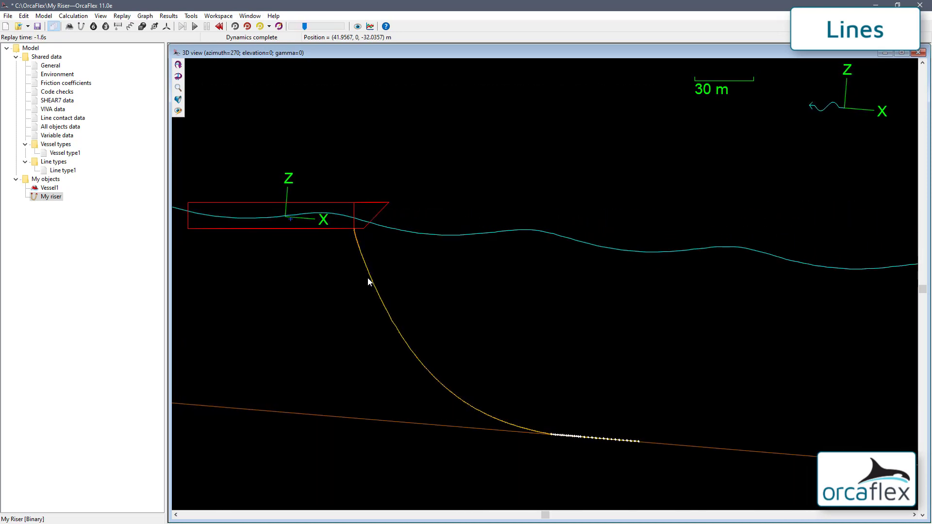
key(ctrl+r)
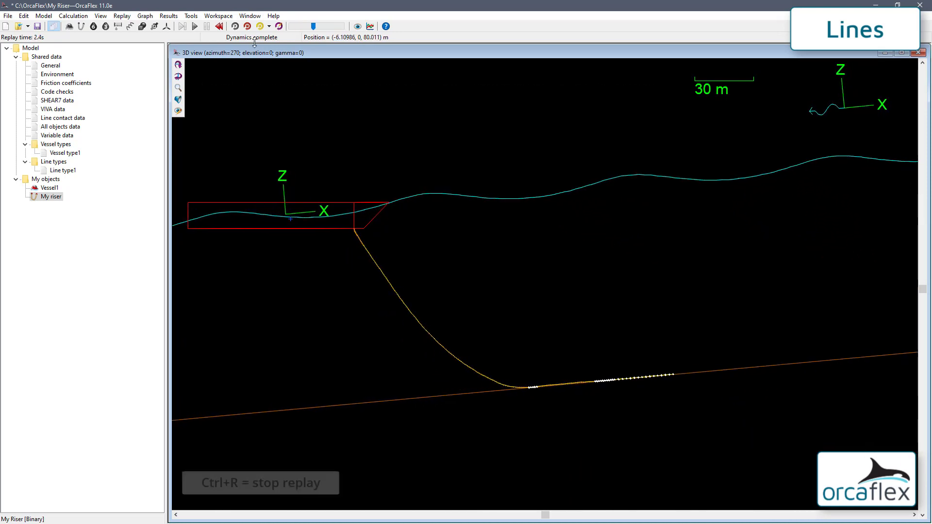
key(ctrl+r)
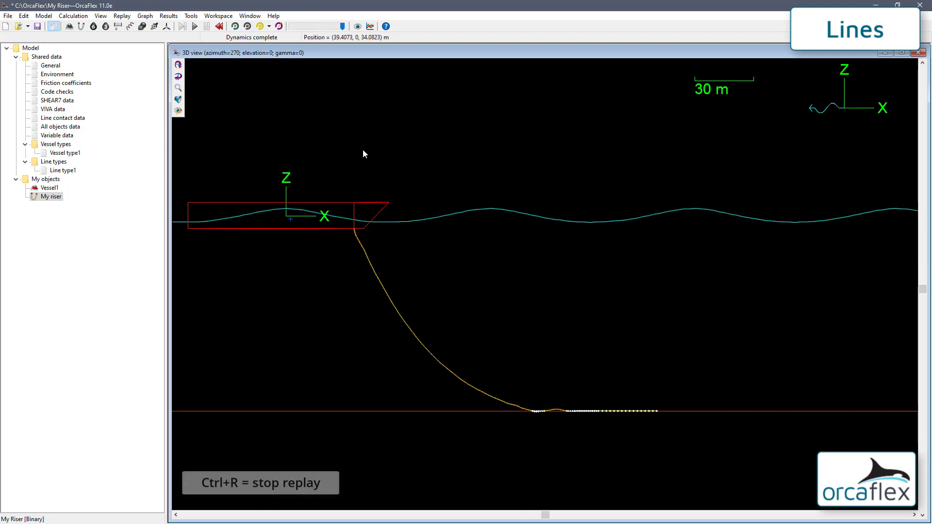